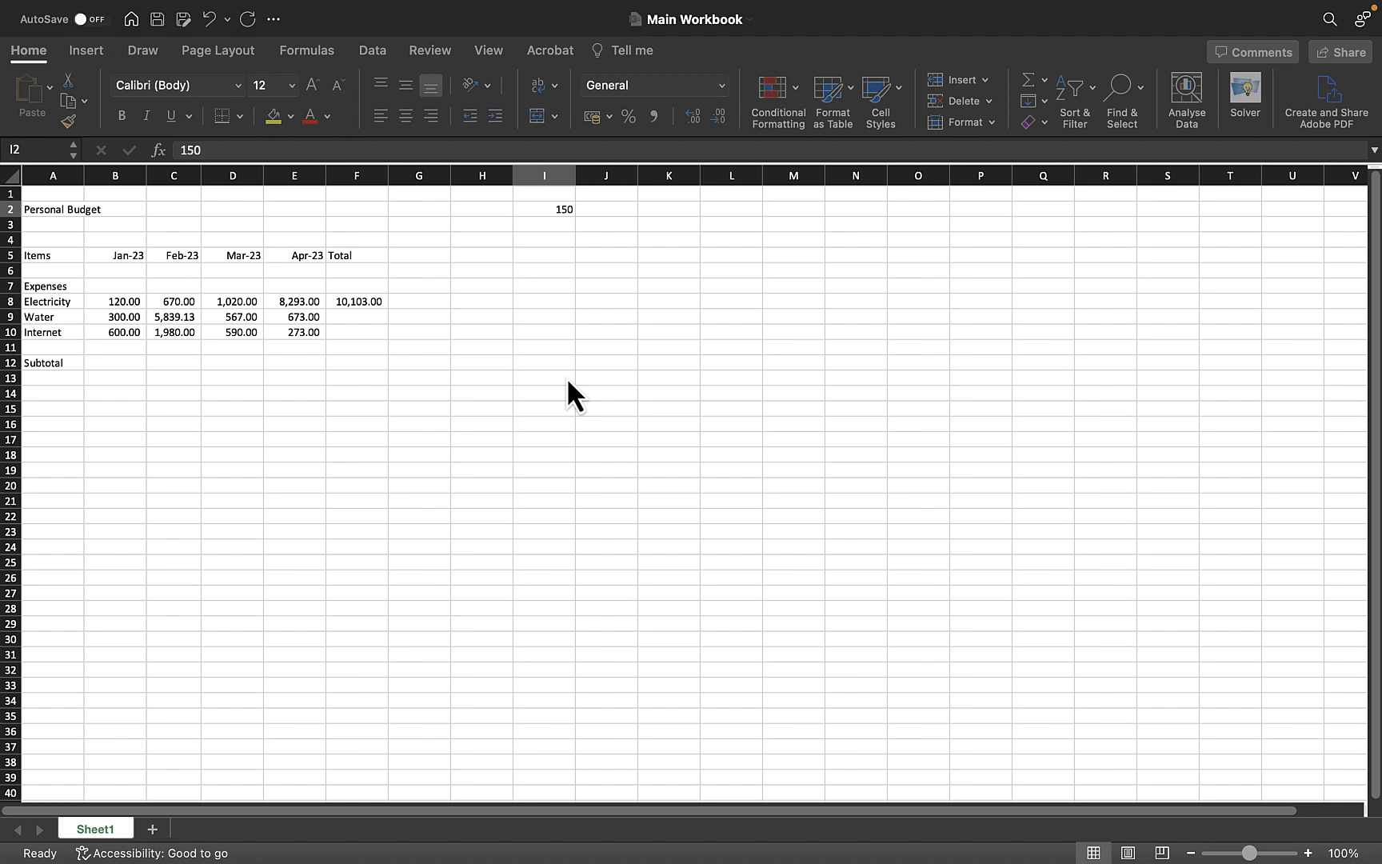
Copy the Electricity total formula in F8 and paste it into the Water and Internet total cells F9 and F10
{"action": "left_click", "coordinate": [364, 308]}
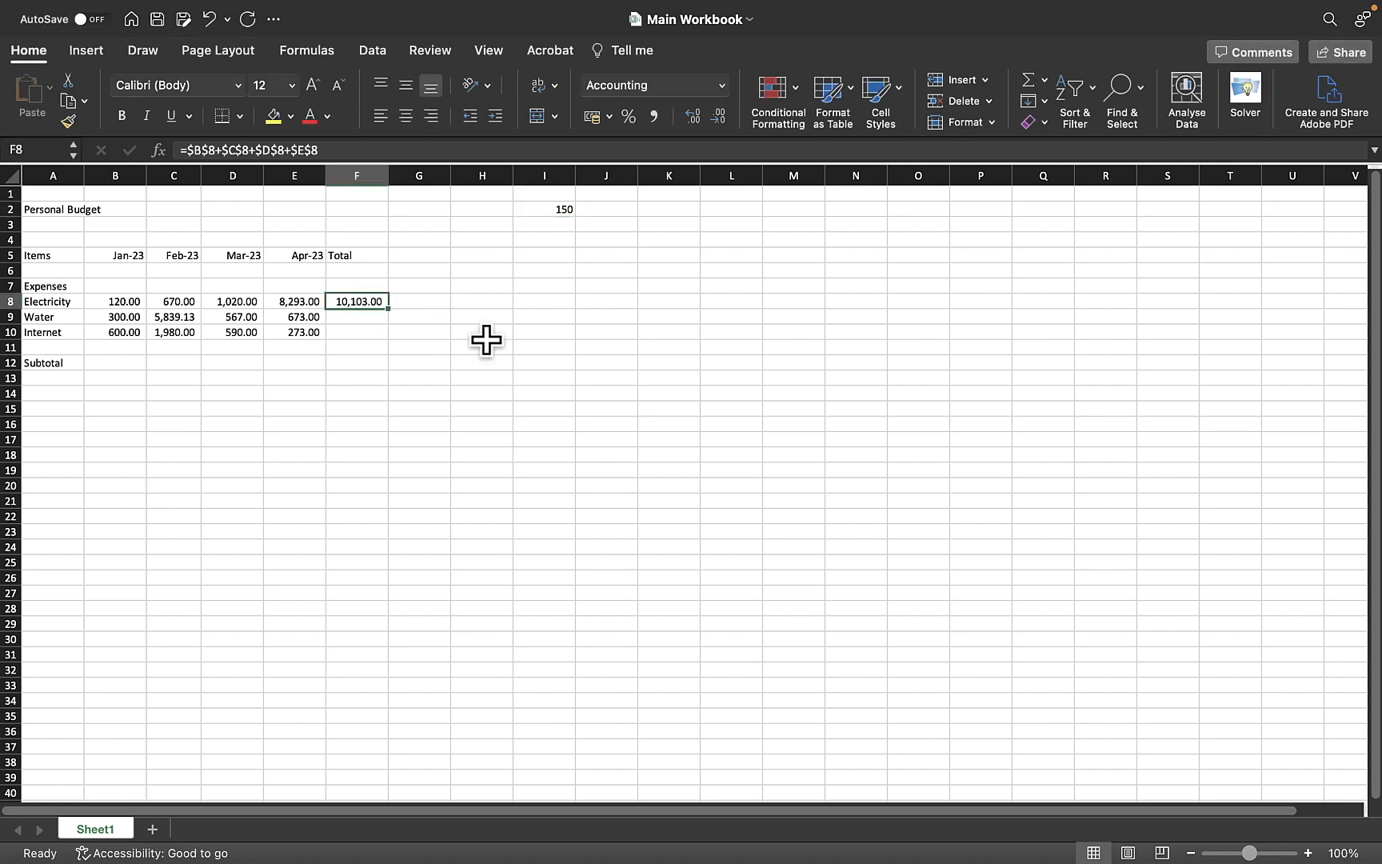
{"action": "left_click", "coordinate": [353, 317]}
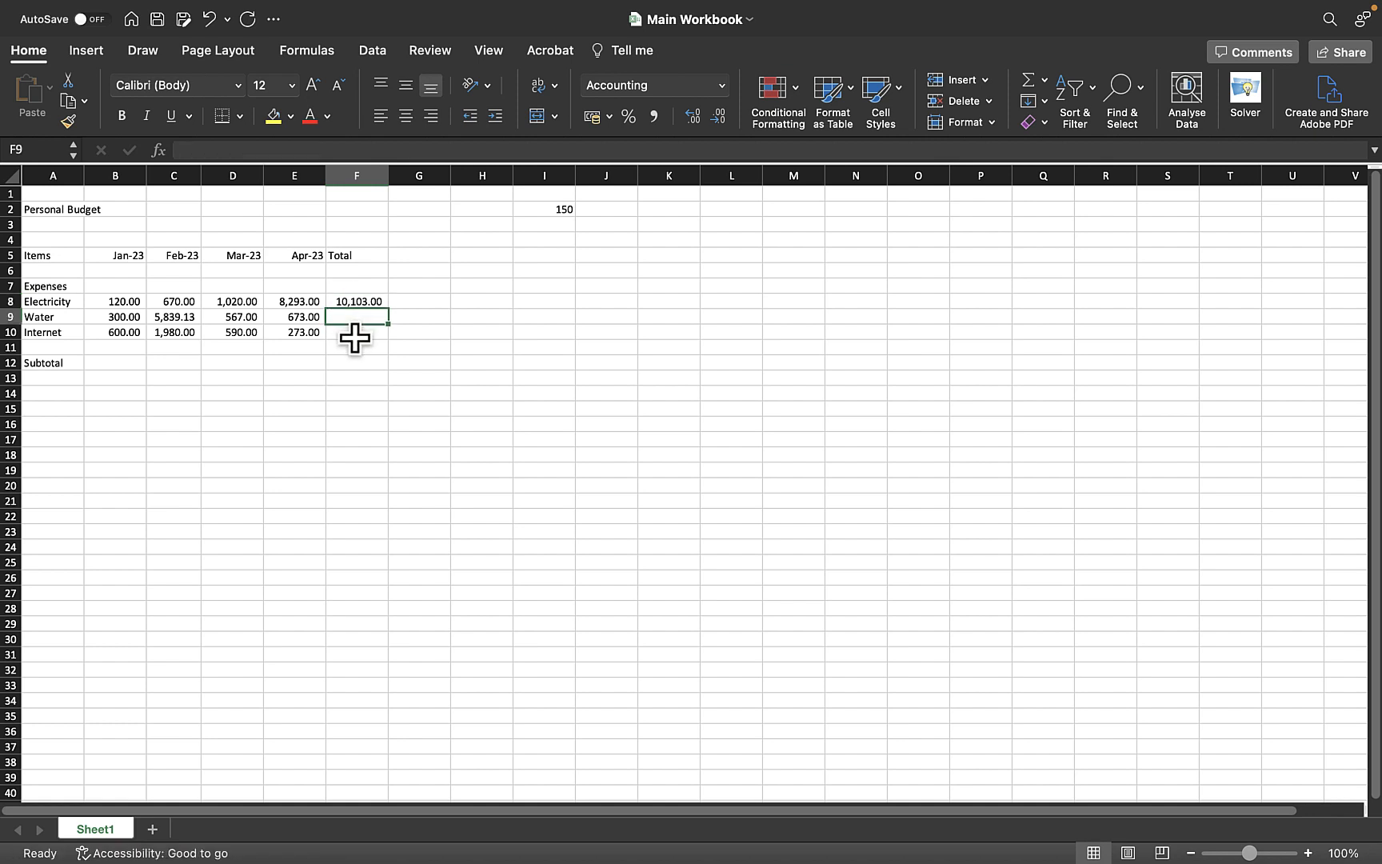
{"action": "left_click", "coordinate": [354, 338]}
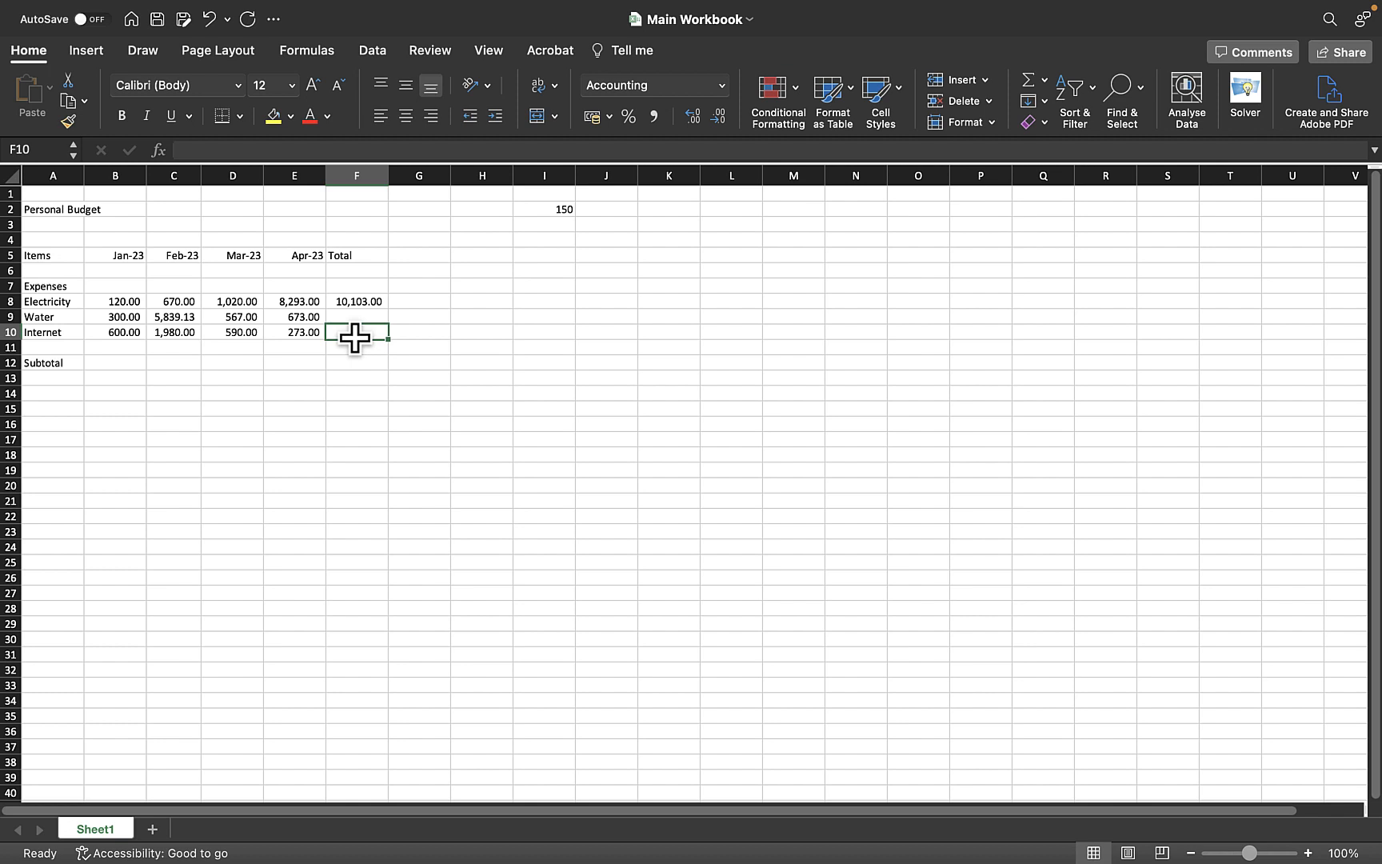
{"action": "left_click", "coordinate": [360, 299]}
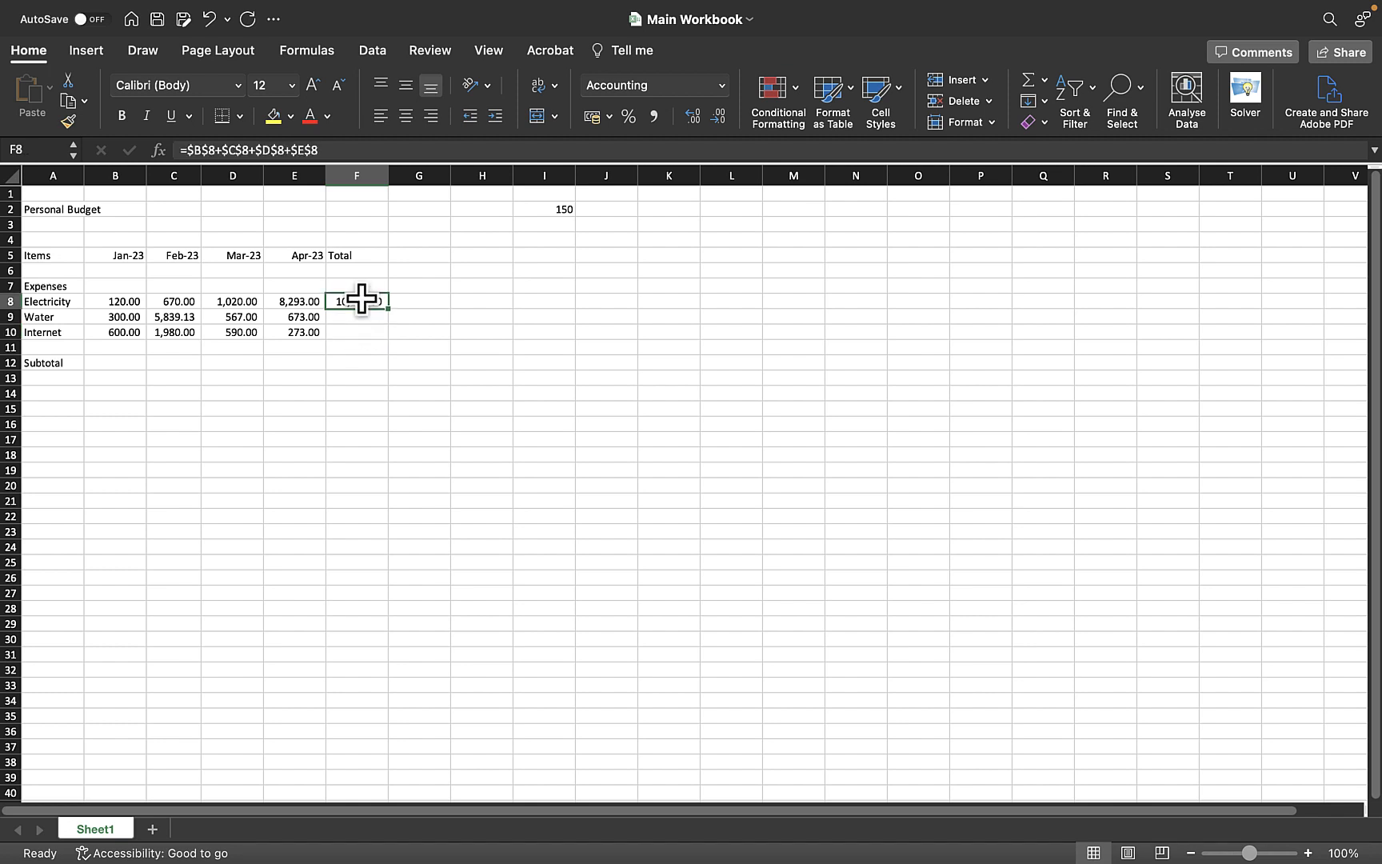
{"action": "key", "text": "super+c"}
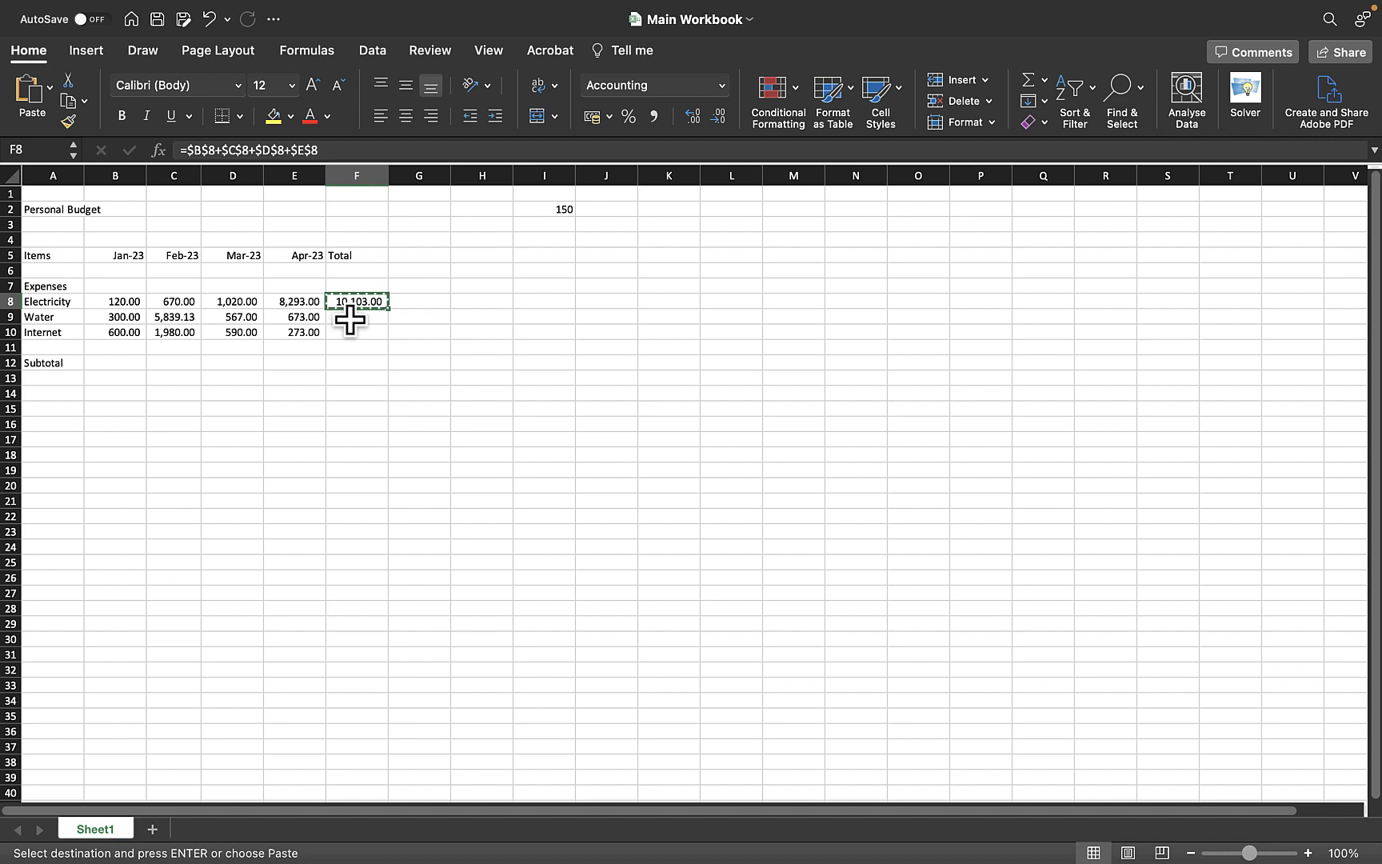
{"action": "left_click", "coordinate": [350, 320]}
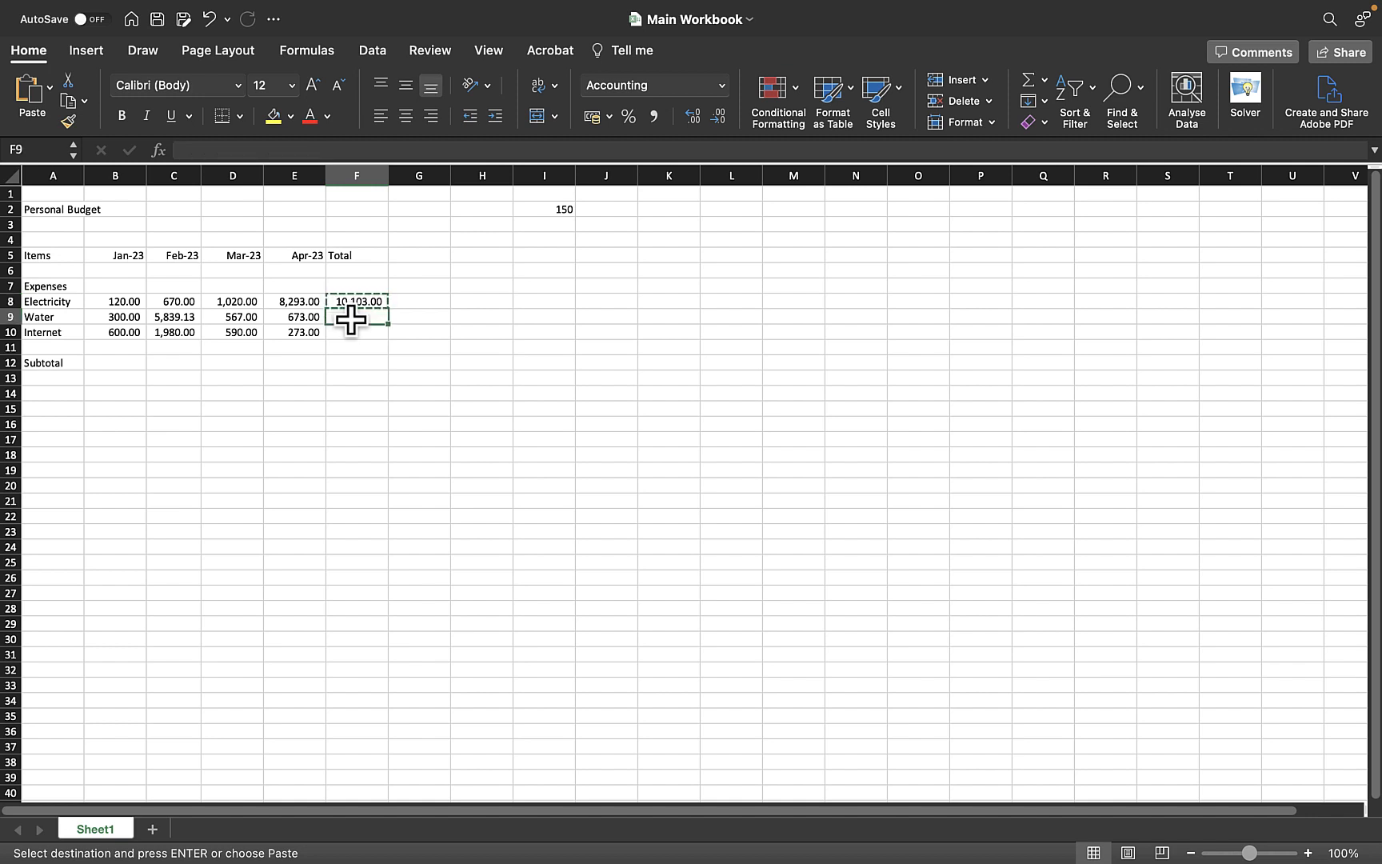
{"action": "key", "text": "super+v"}
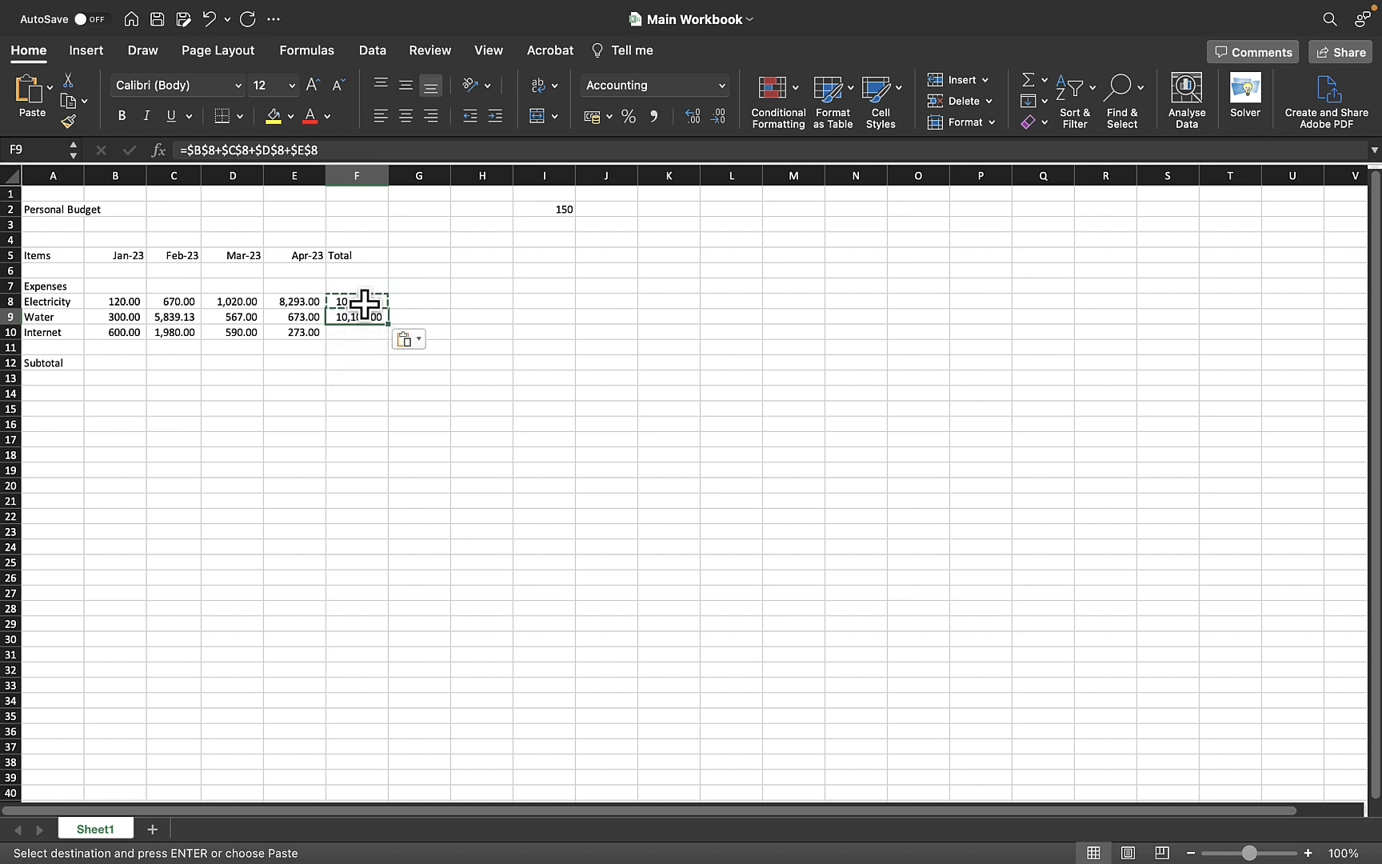
{"action": "left_click", "coordinate": [354, 333]}
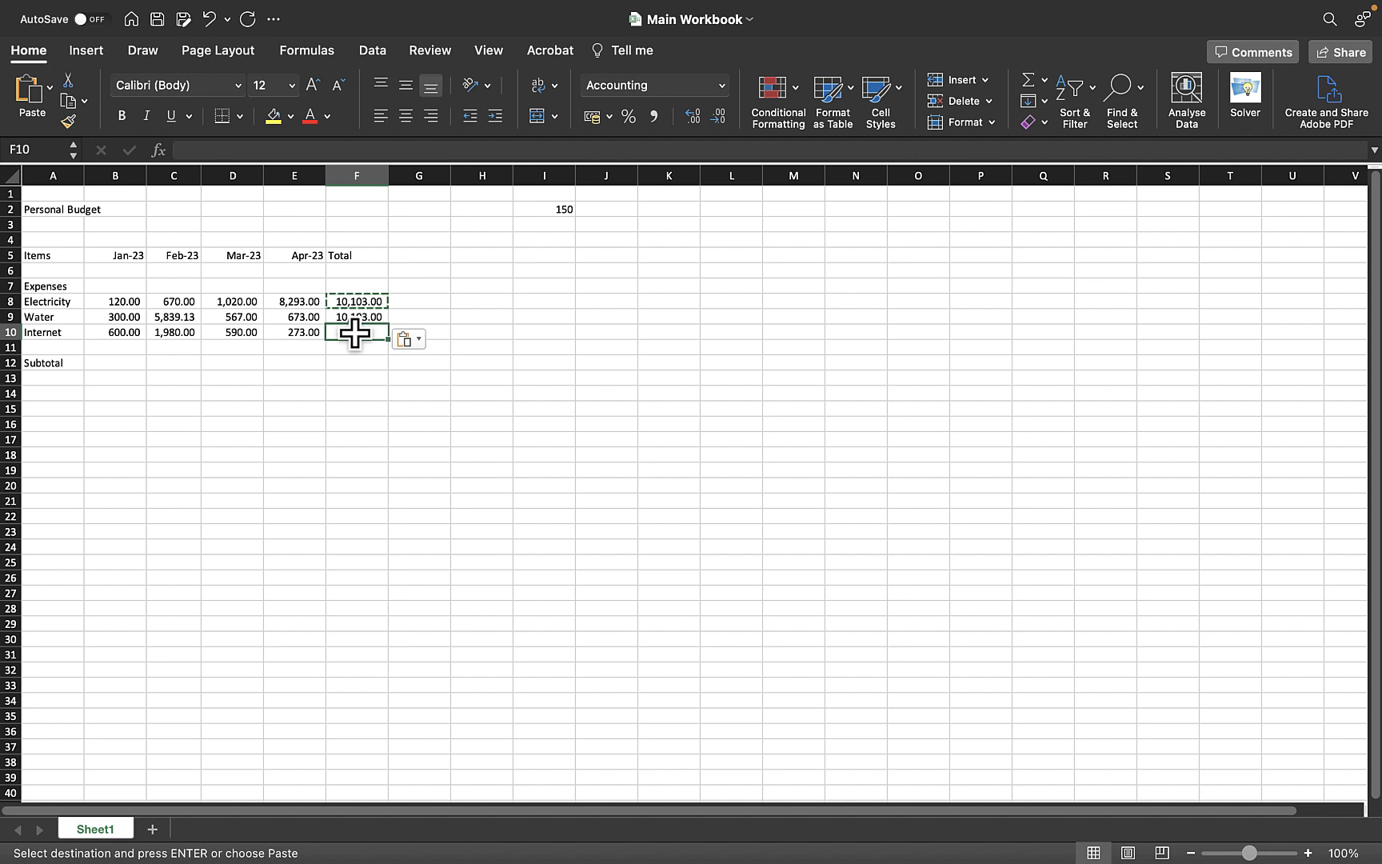
{"action": "key", "text": "super+v"}
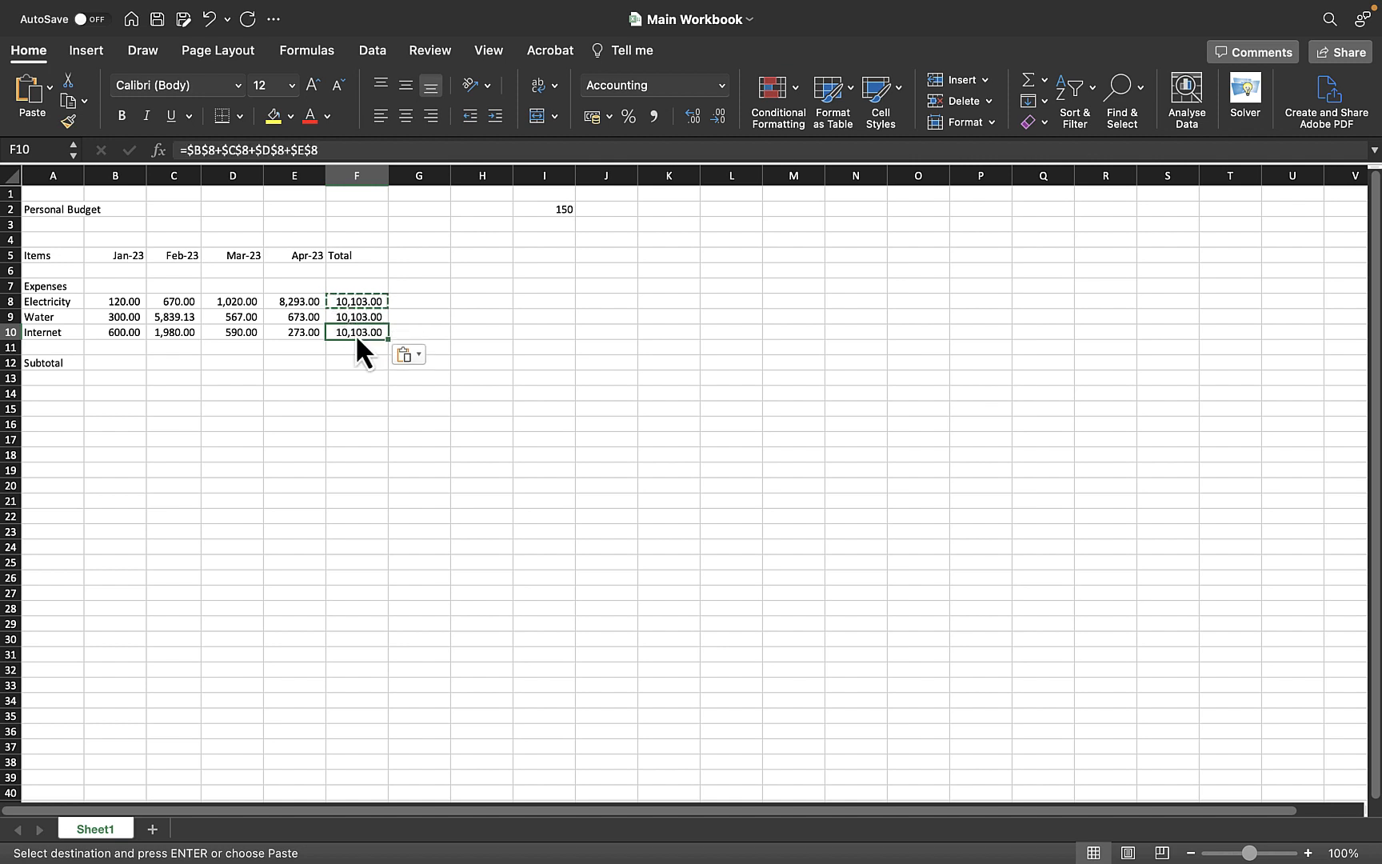
Examine the formulas in the pasted Total cells of column F
{"action": "left_click", "coordinate": [422, 308]}
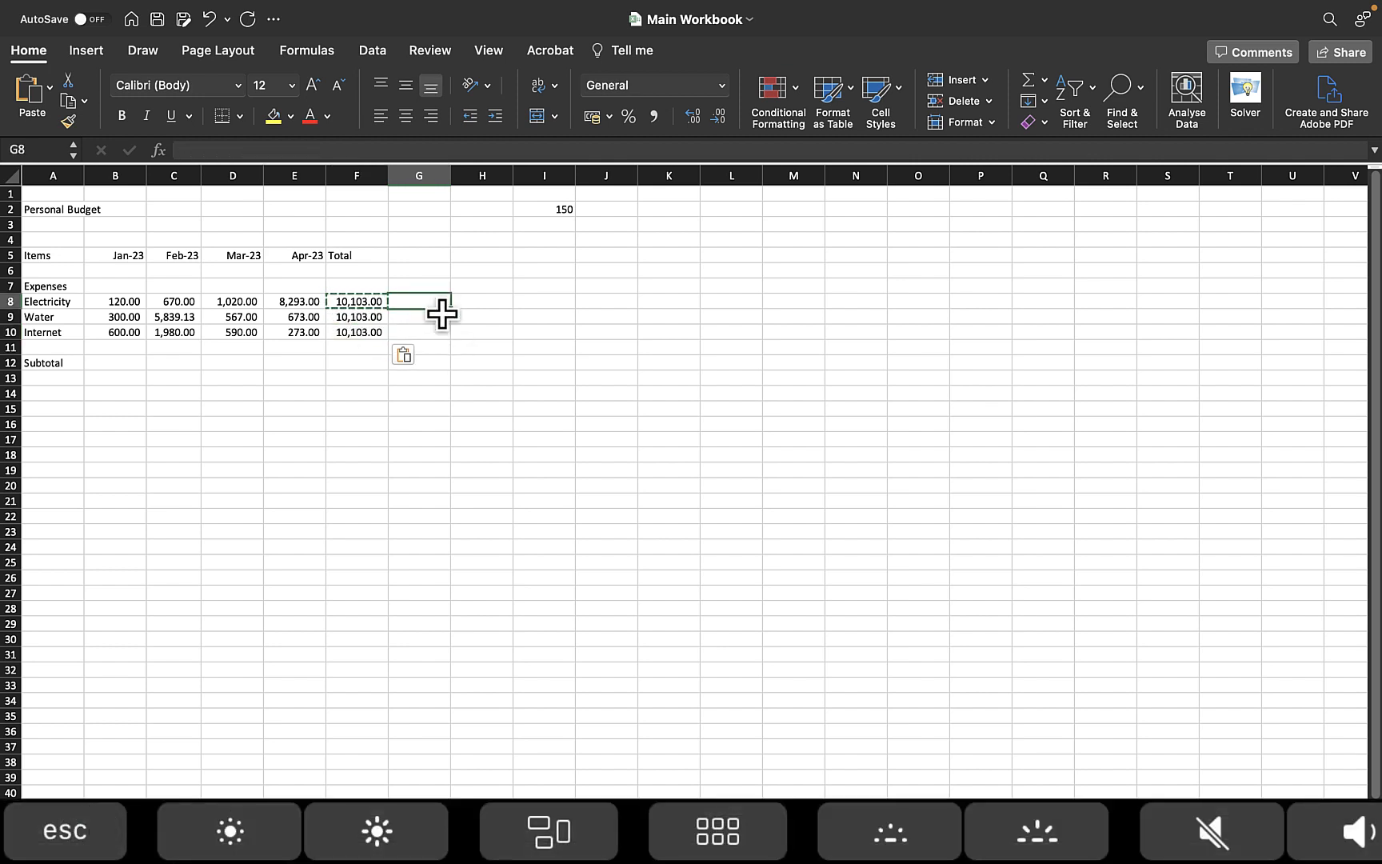
{"action": "left_click", "coordinate": [464, 324]}
{"action": "left_click", "coordinate": [436, 304]}
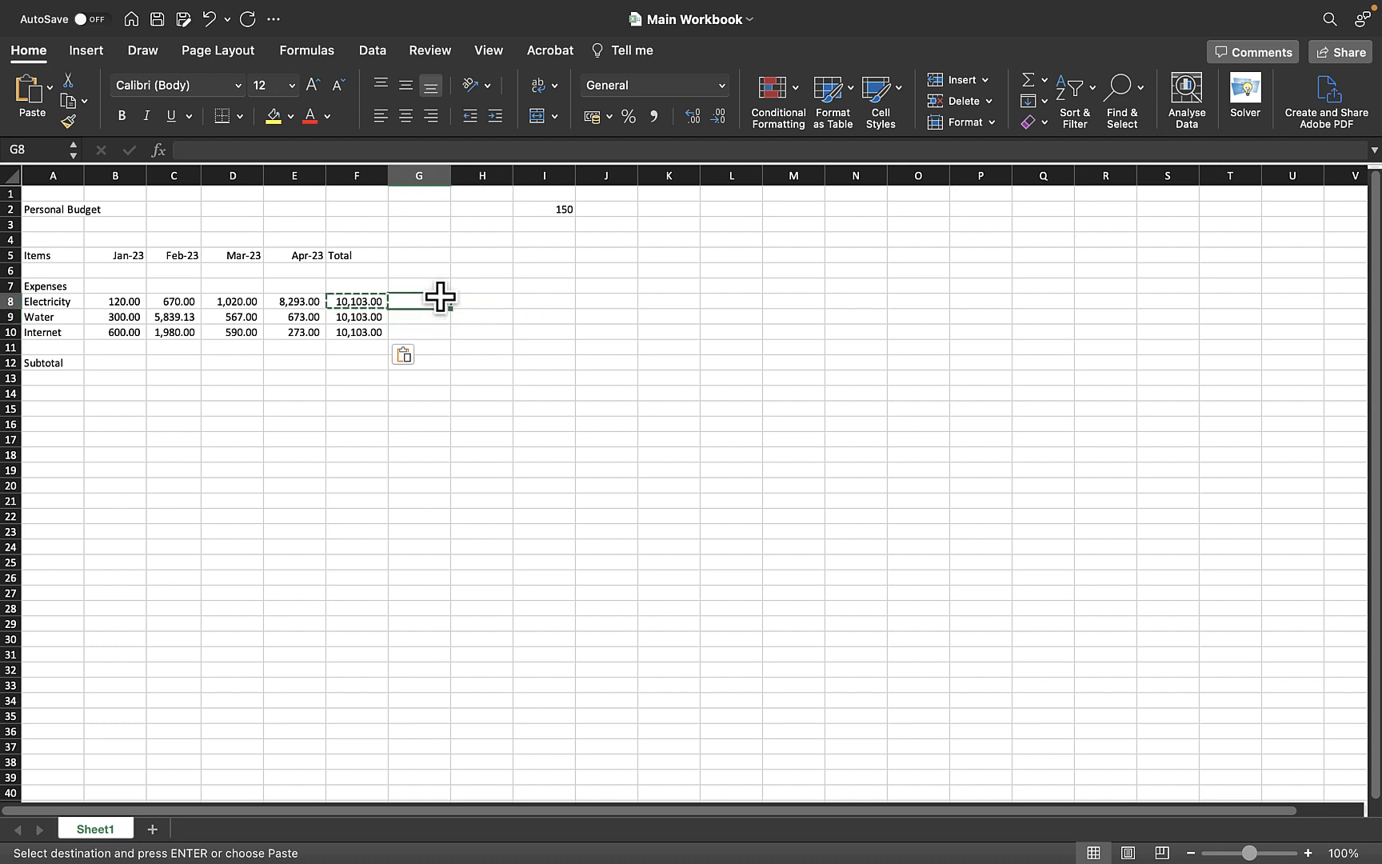
{"action": "left_click", "coordinate": [373, 298]}
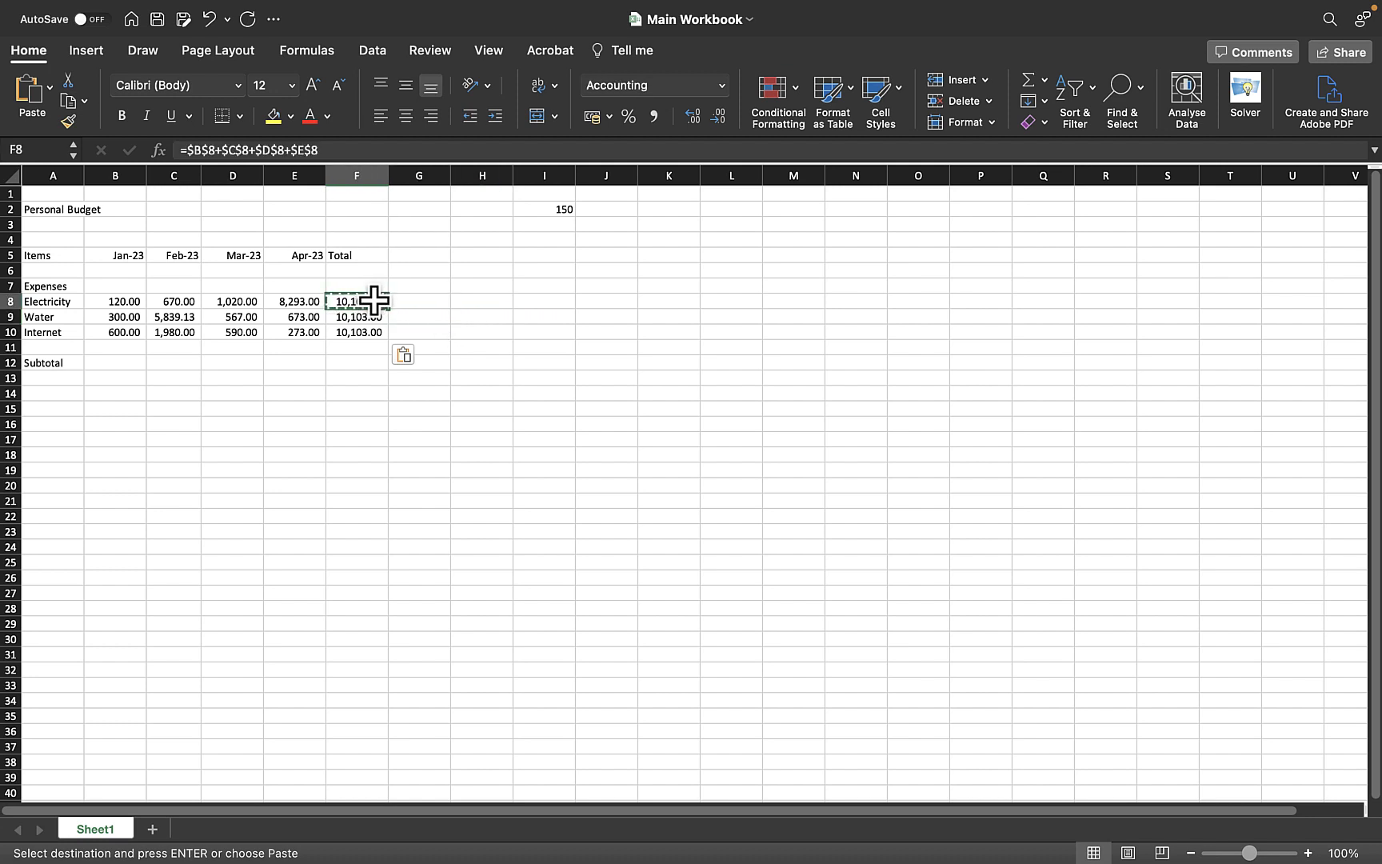
{"action": "key", "text": "Escape"}
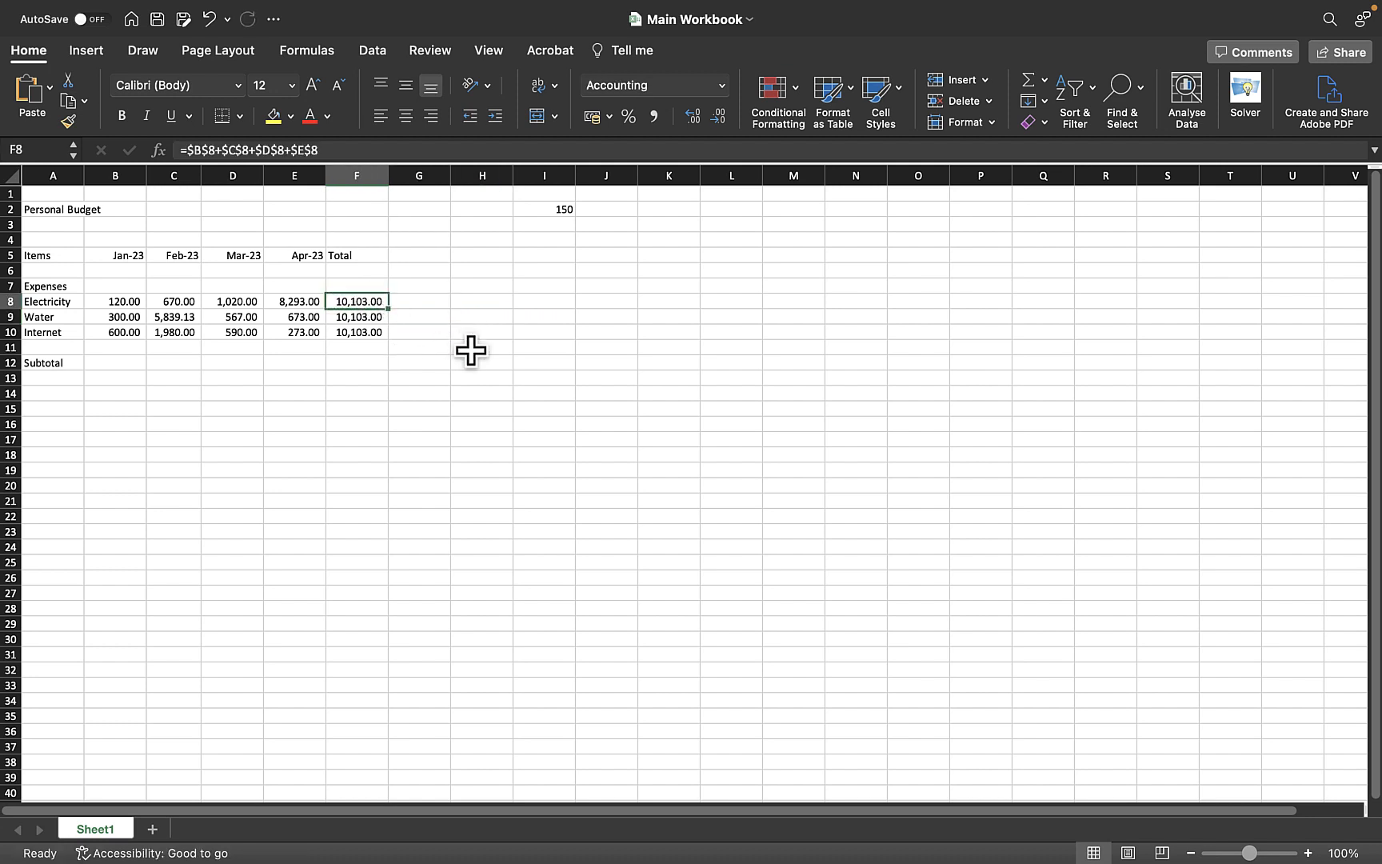
{"action": "left_click", "coordinate": [383, 317]}
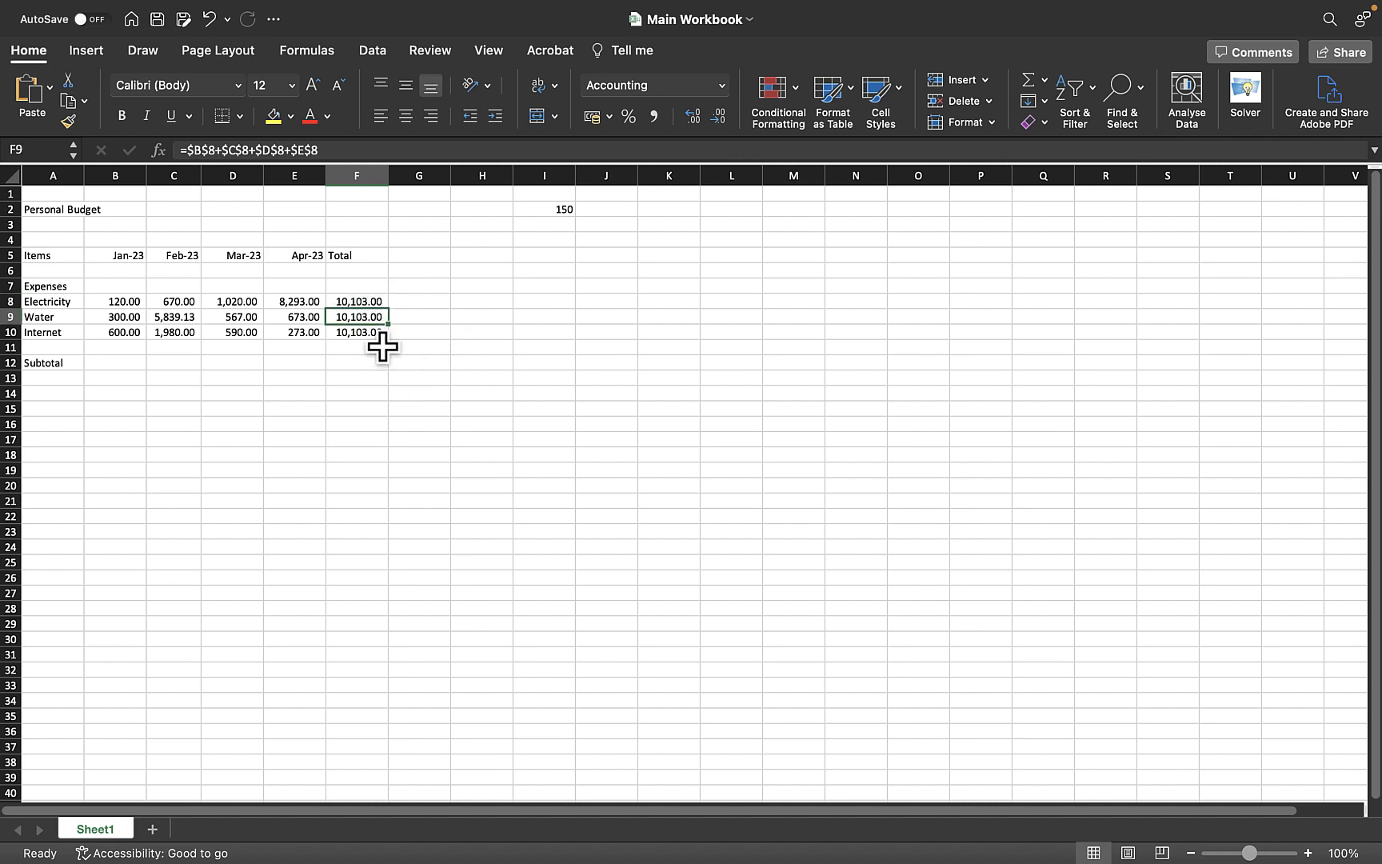
{"action": "left_click", "coordinate": [466, 334]}
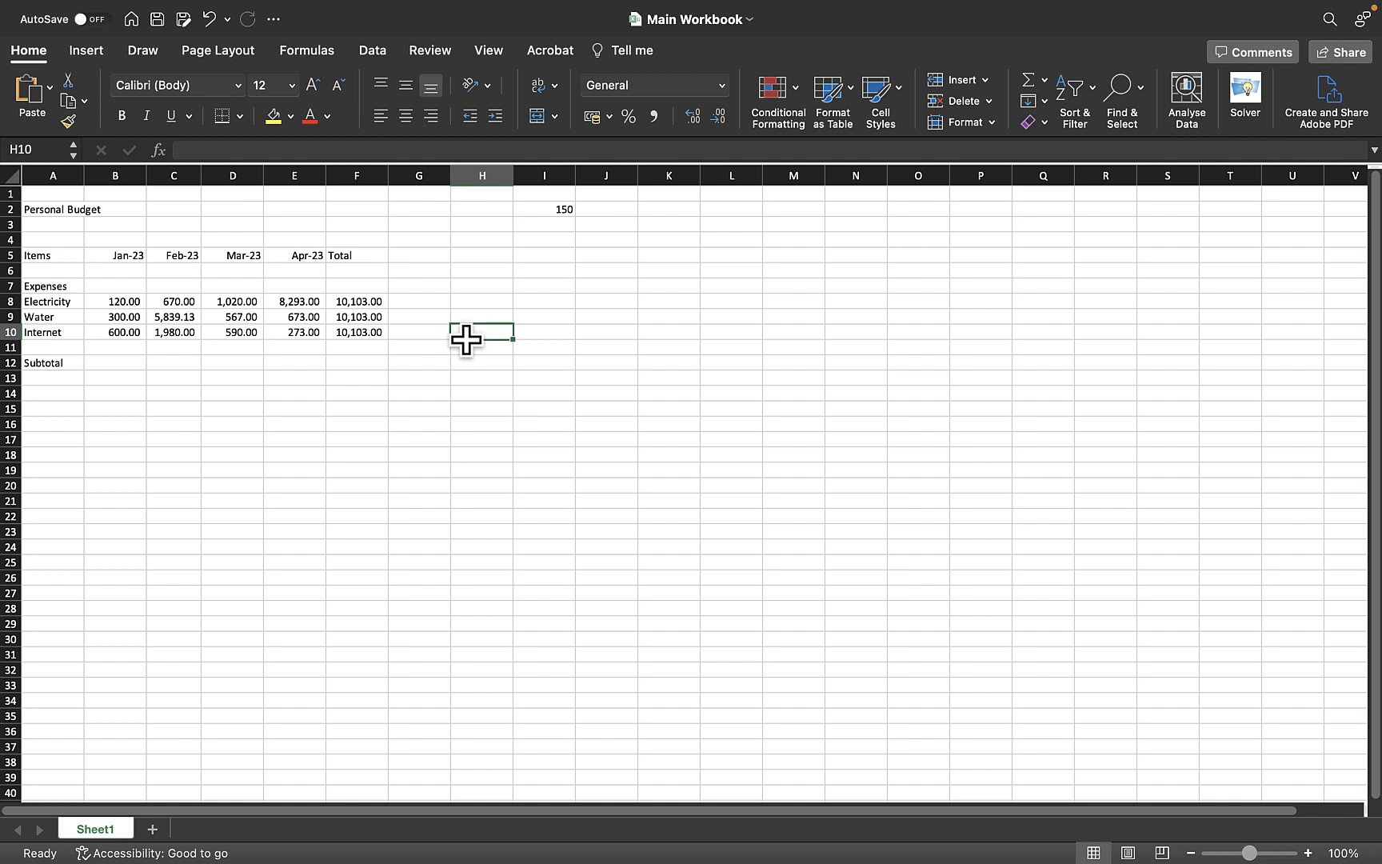
{"action": "left_click", "coordinate": [464, 301]}
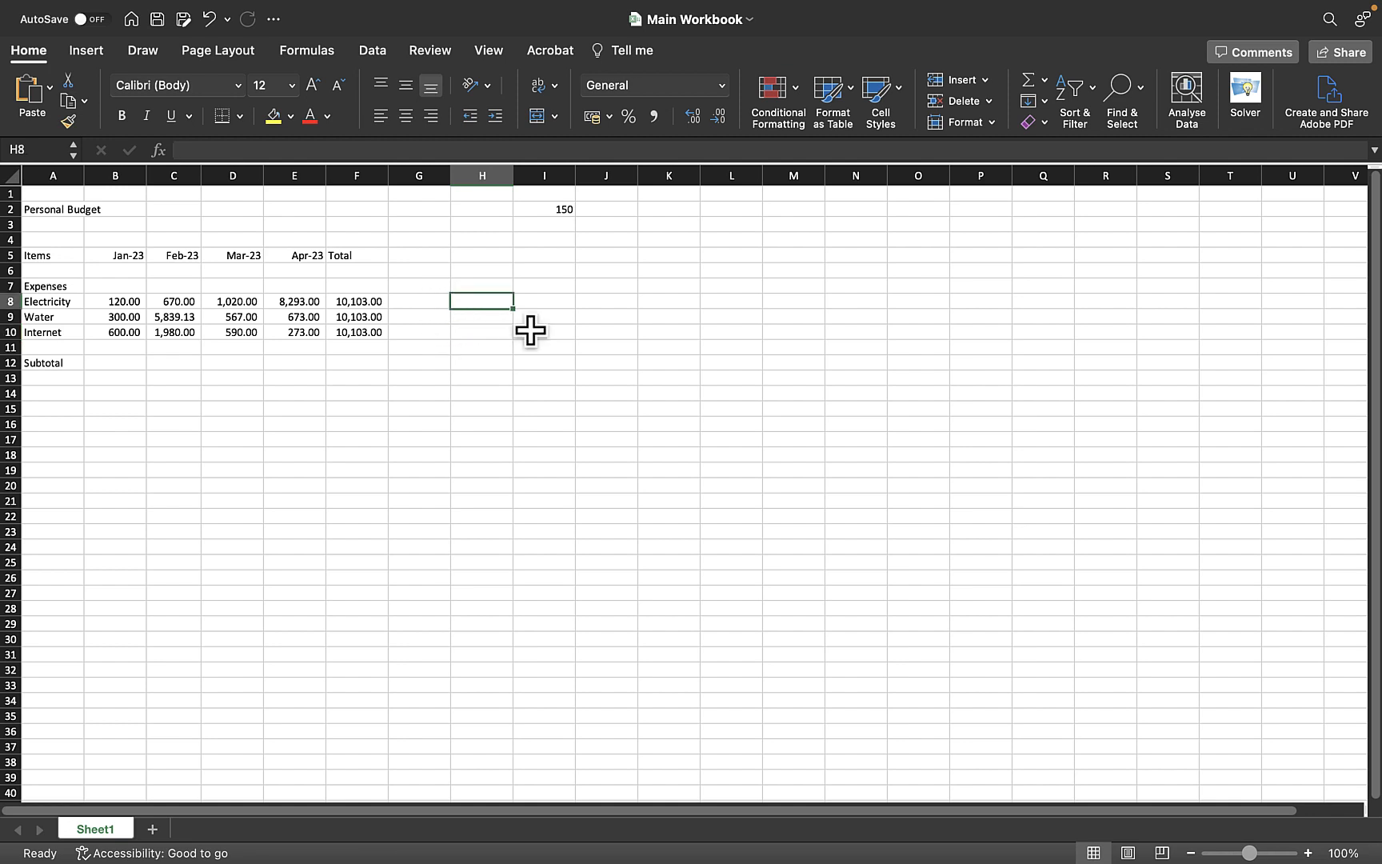
{"action": "key", "text": "super+v"}
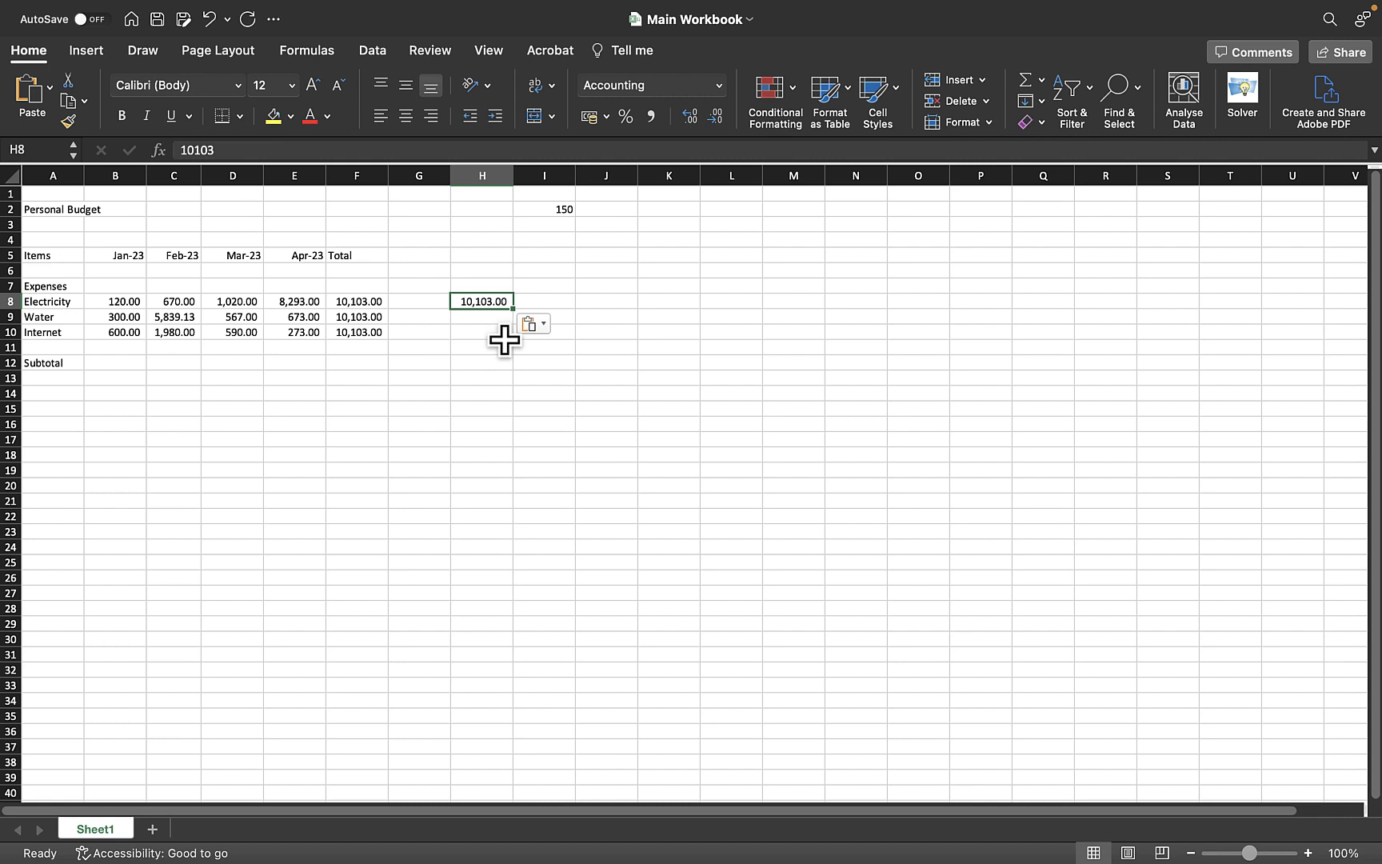
{"action": "key", "text": "BackSpace"}
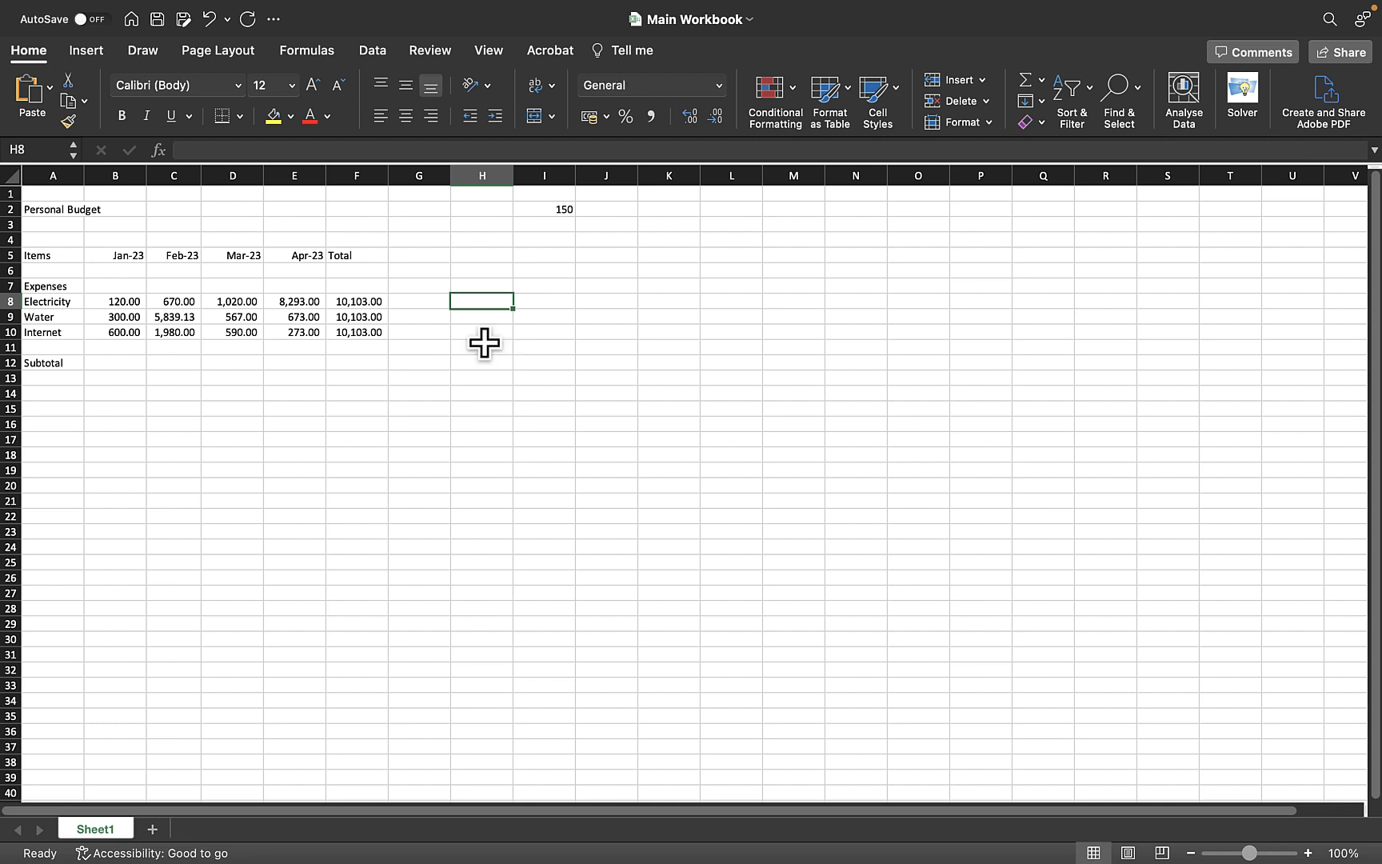
Copy the 150 value from I2 and paste it into I4
{"action": "left_click", "coordinate": [436, 351]}
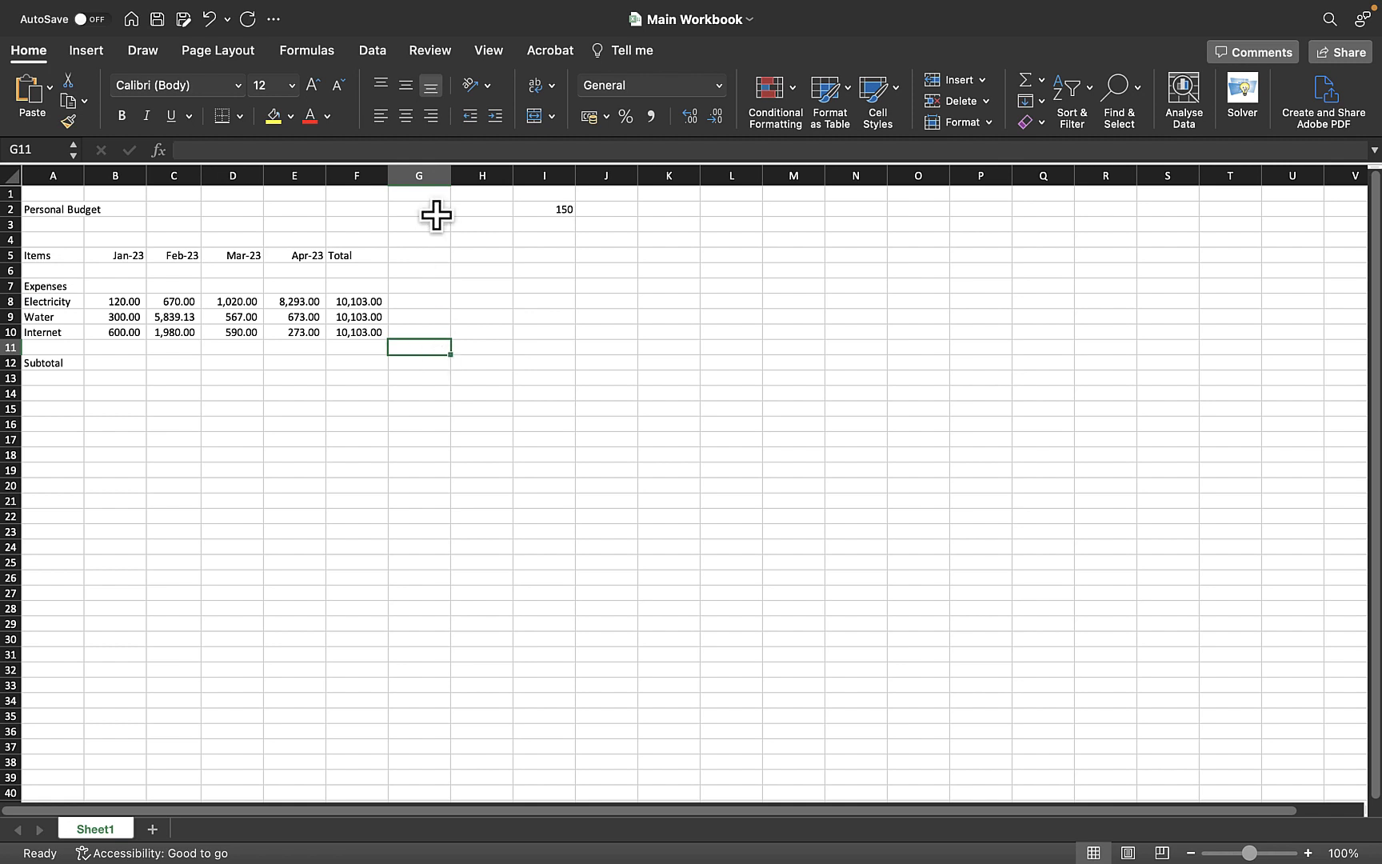
{"action": "left_click", "coordinate": [465, 330]}
{"action": "left_click", "coordinate": [566, 172]}
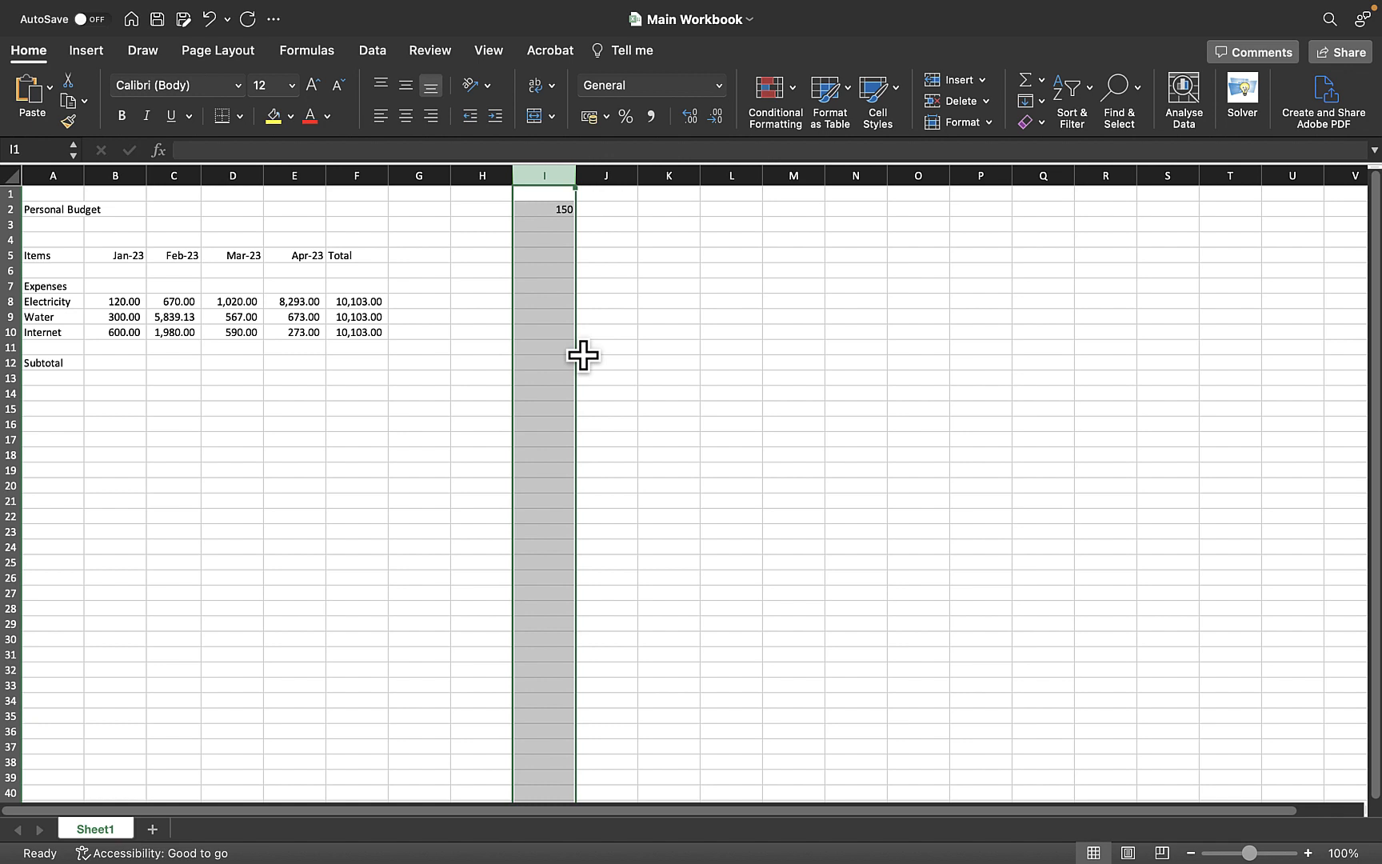
{"action": "left_click", "coordinate": [492, 347]}
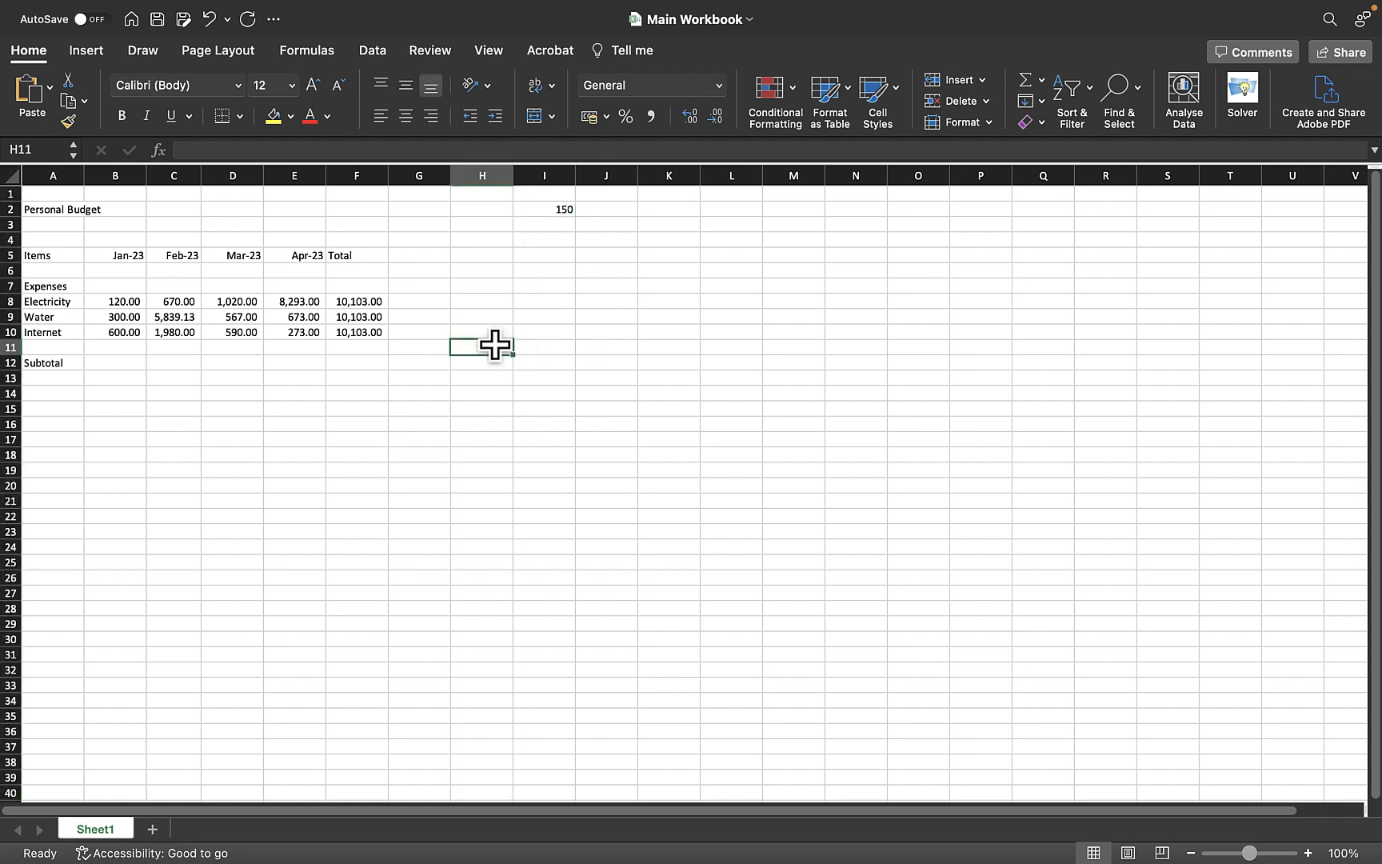
{"action": "left_click", "coordinate": [550, 216]}
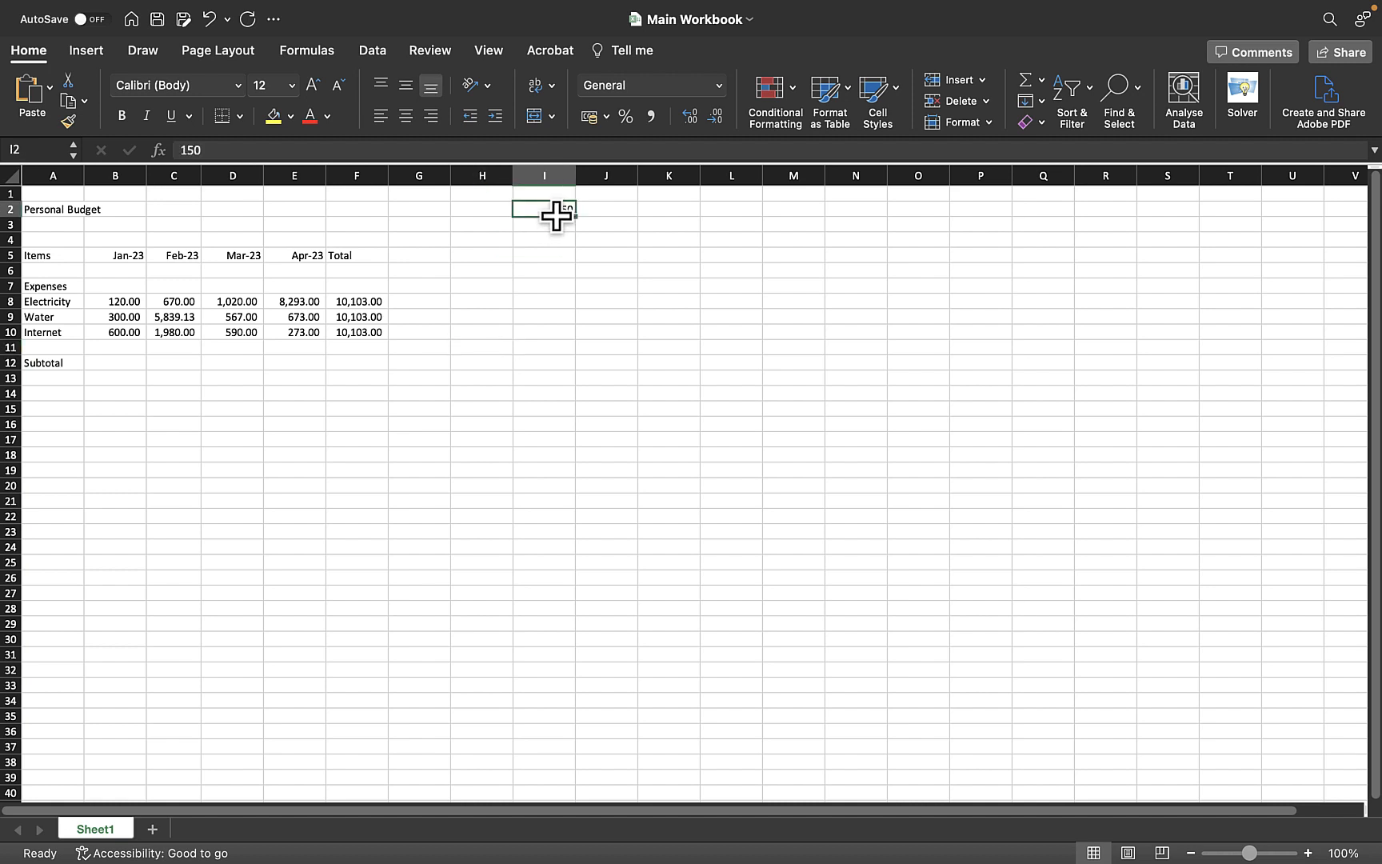
{"action": "left_click", "coordinate": [553, 258]}
{"action": "left_click", "coordinate": [551, 212]}
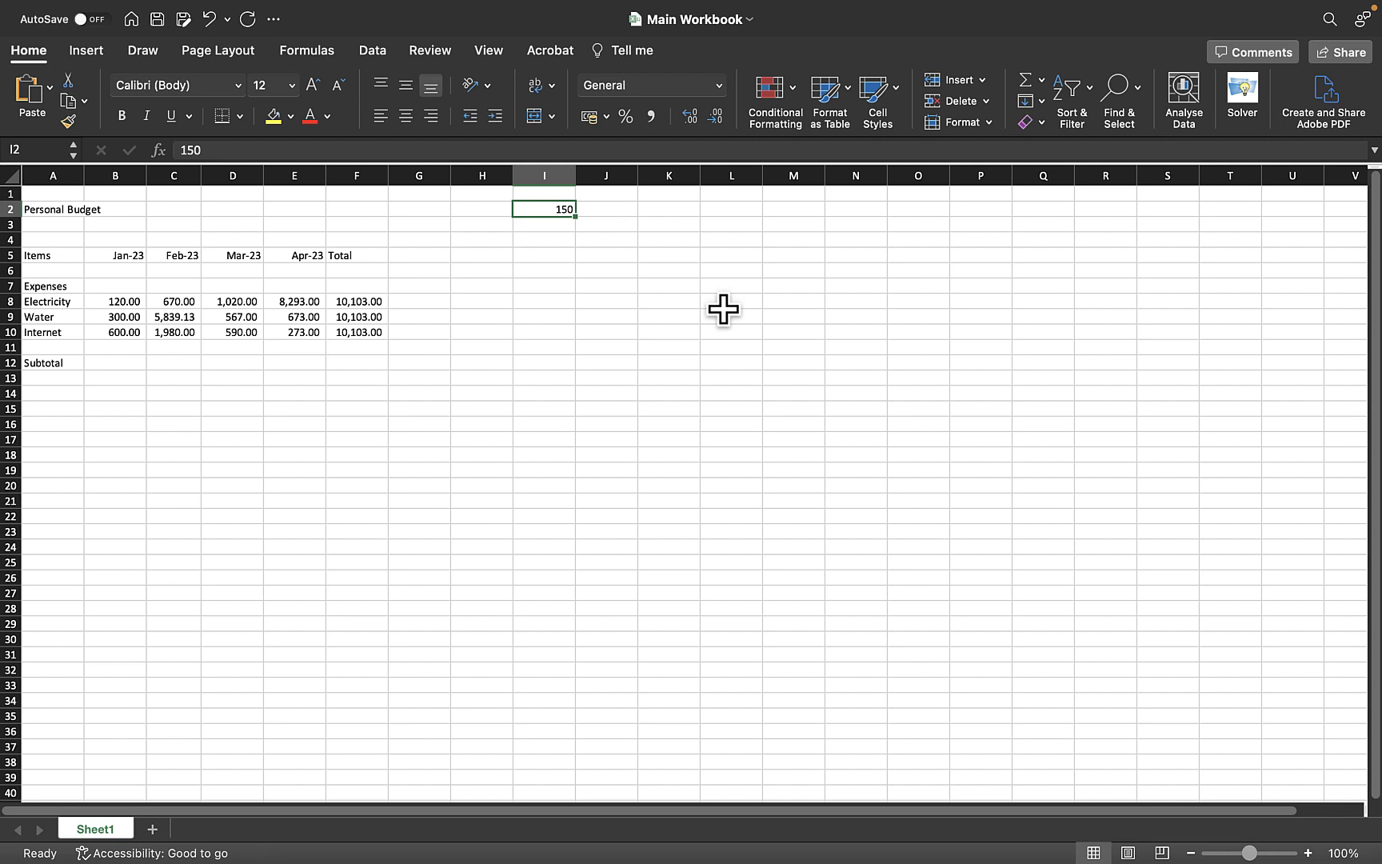
{"action": "key", "text": "super+c"}
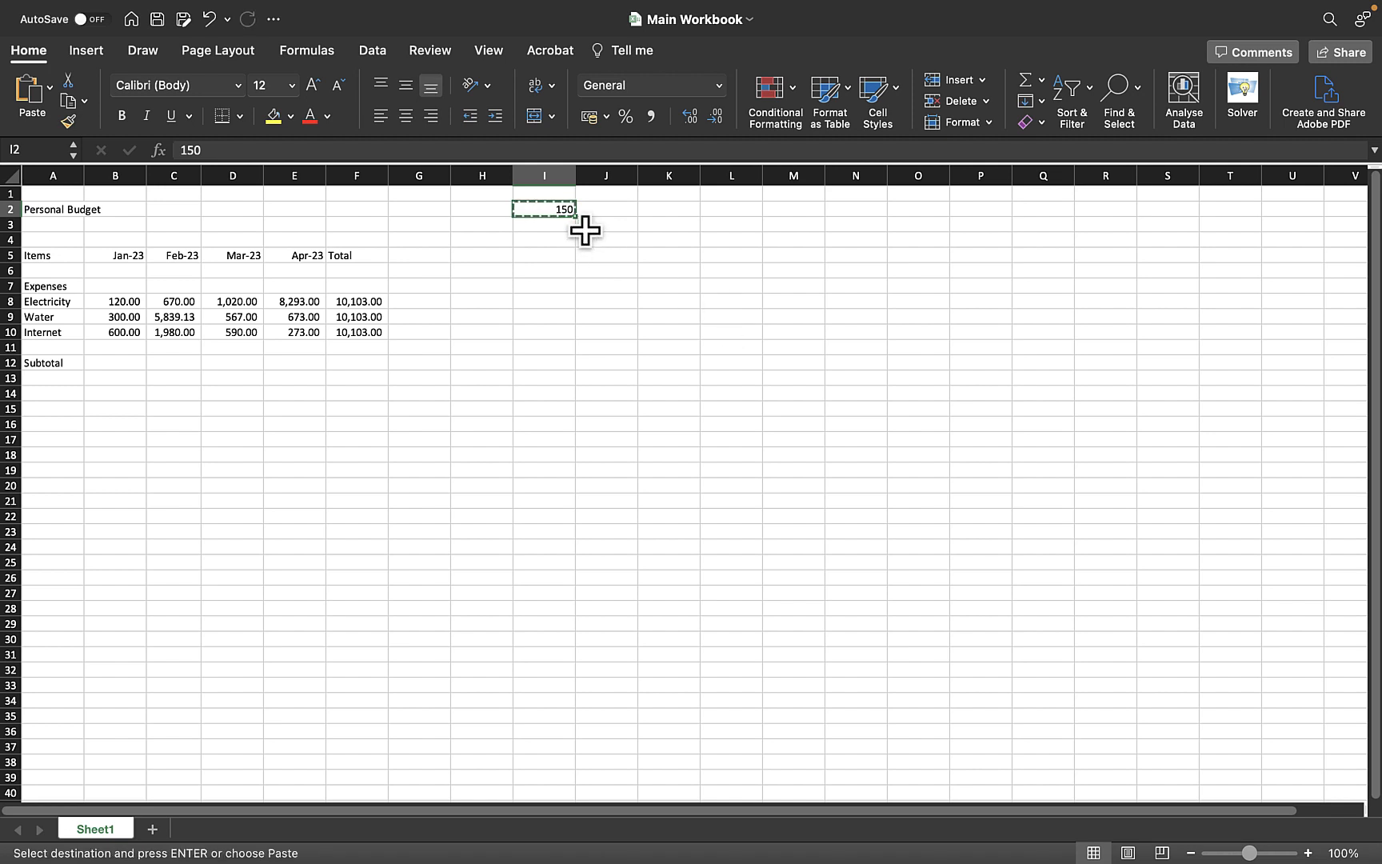
{"action": "left_click", "coordinate": [544, 243]}
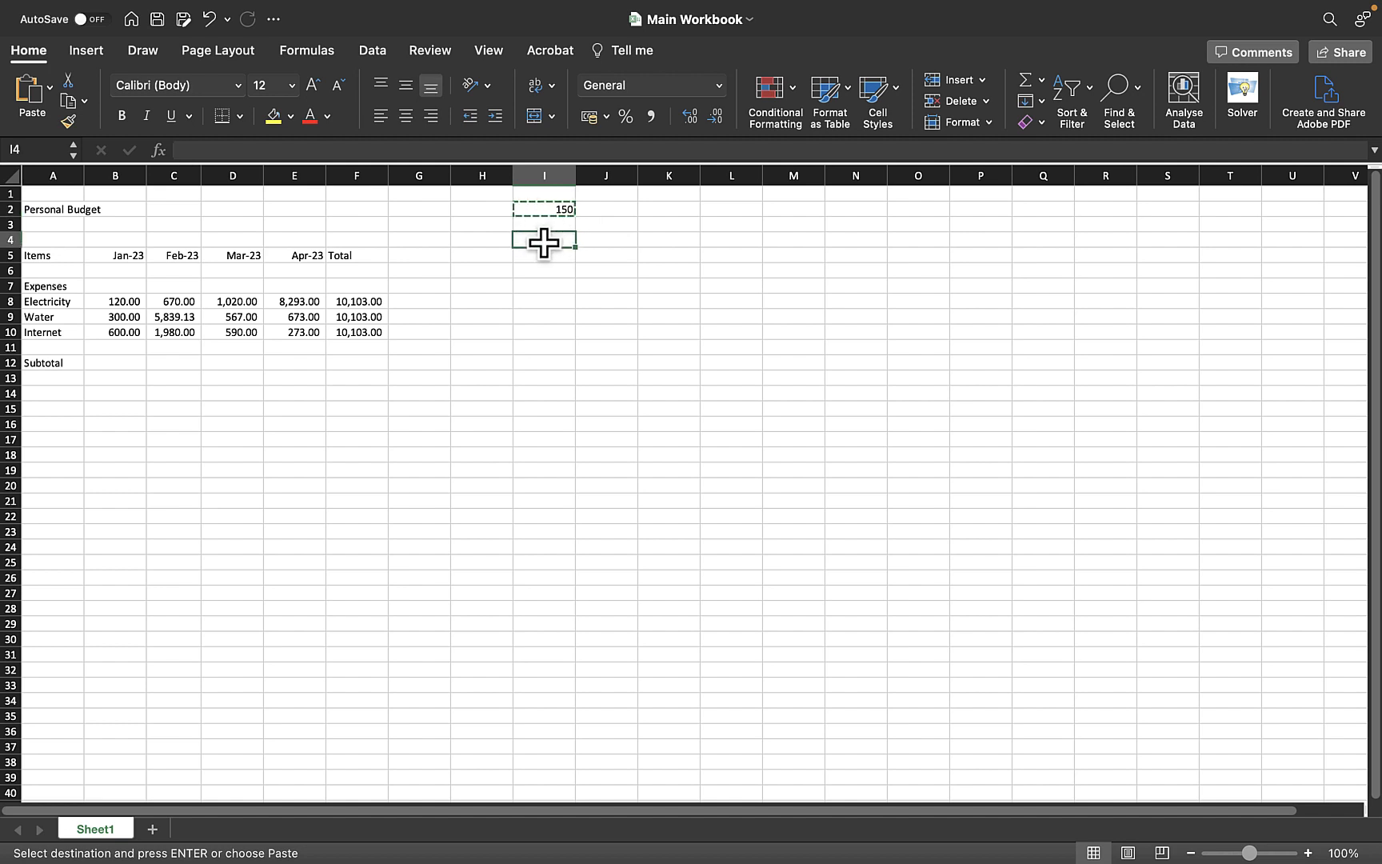
{"action": "key", "text": "Return"}
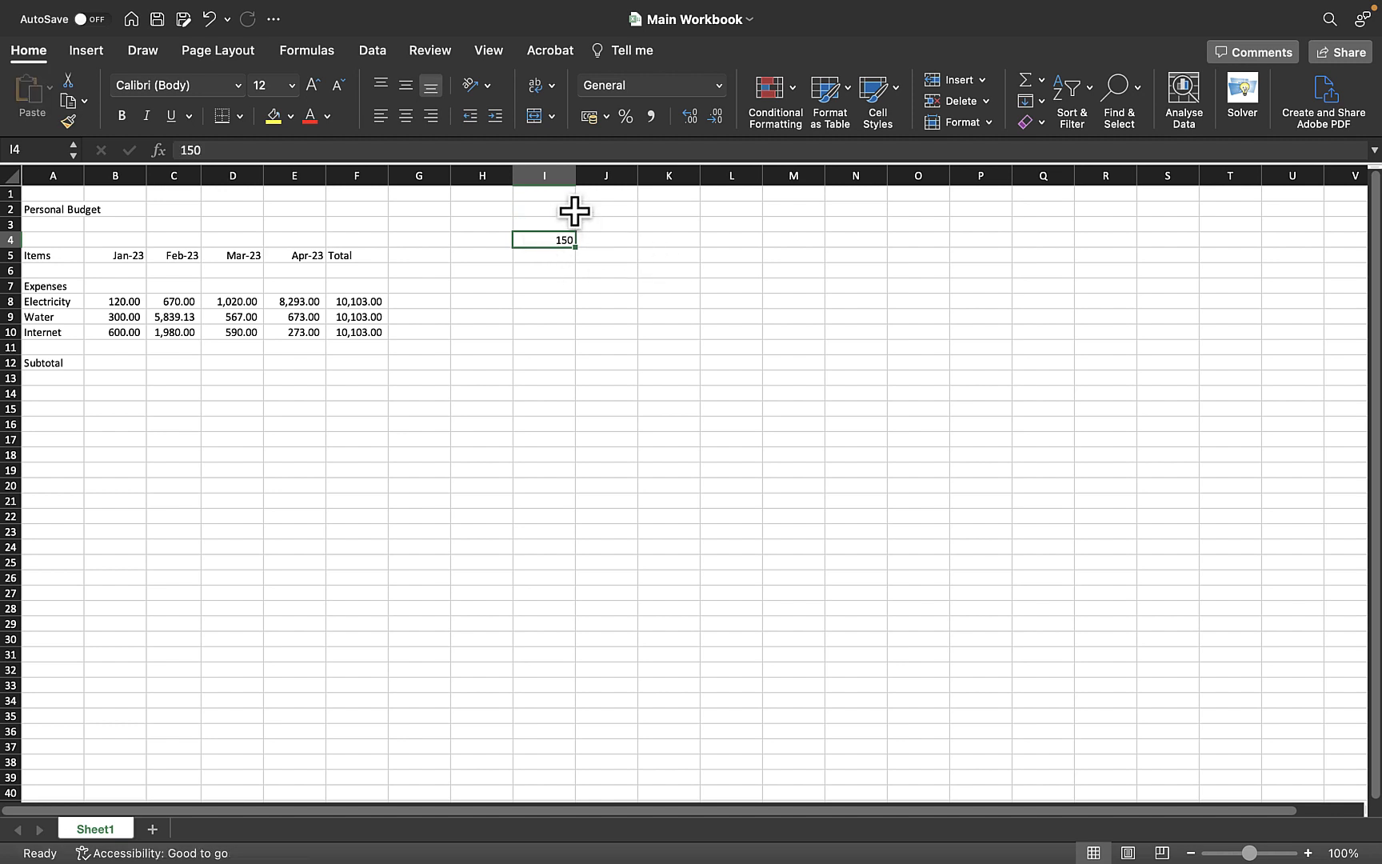
Undo the paste of 150 into I4
{"action": "left_click", "coordinate": [573, 212]}
{"action": "left_click", "coordinate": [568, 253]}
{"action": "left_click", "coordinate": [562, 238]}
{"action": "key", "text": "super+z"}
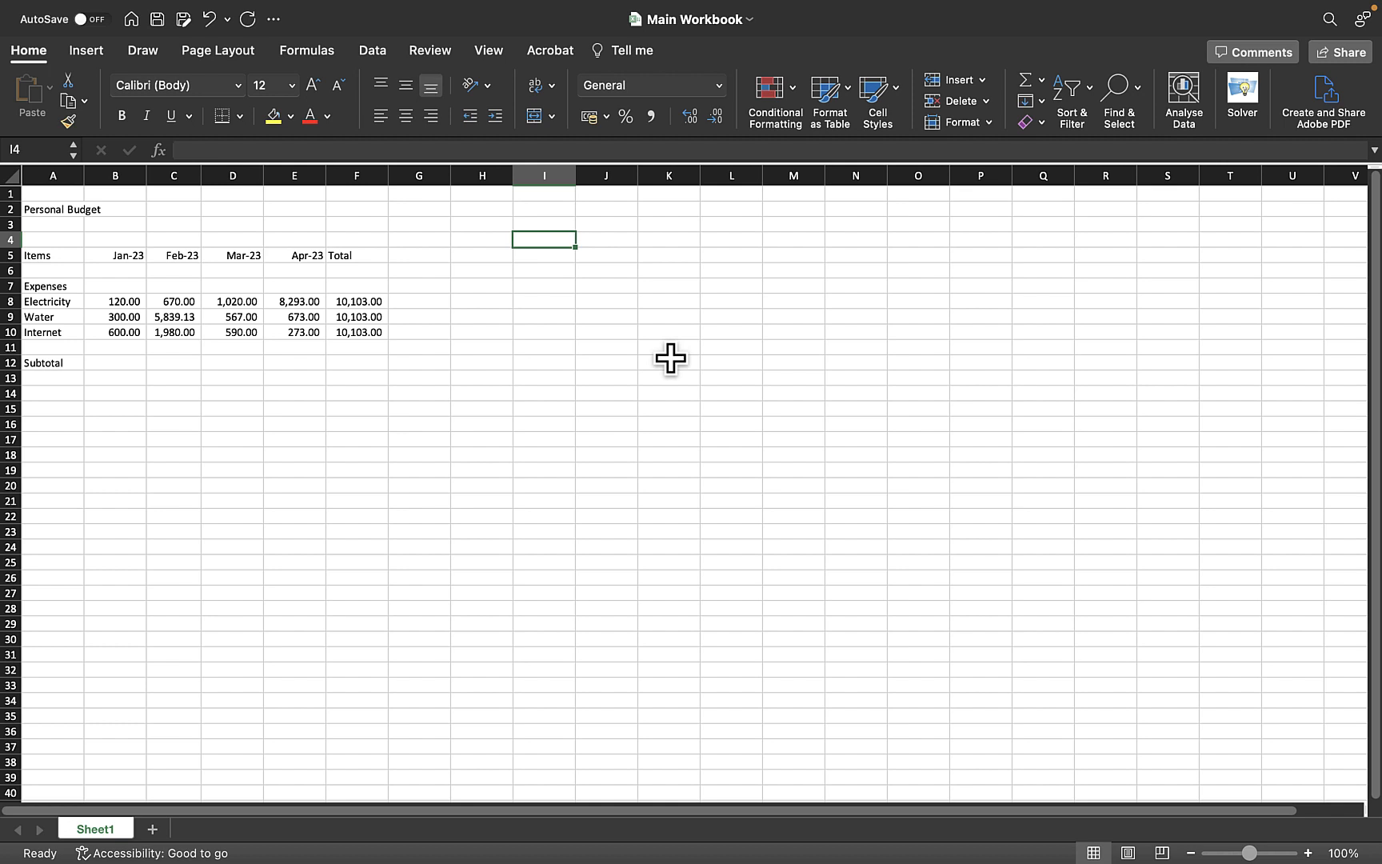
Clear the copied total formulas from F9 and F10
{"action": "left_click", "coordinate": [369, 321]}
{"action": "left_click_drag", "start_coordinate": [369, 321], "coordinate": [366, 332]}
{"action": "key", "text": "Delete"}
{"action": "left_click", "coordinate": [444, 331]}
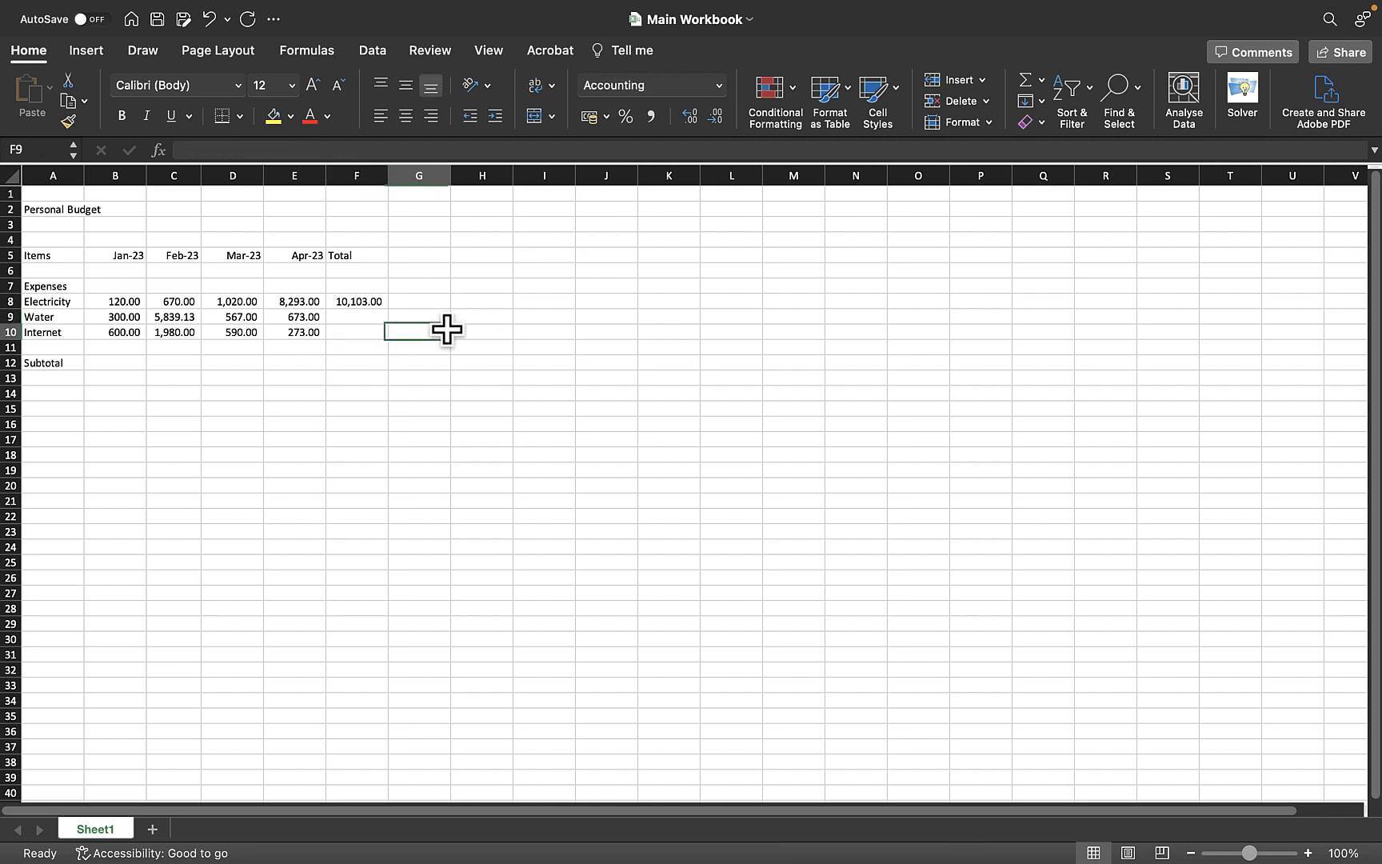
Copy the F8 total formula again and paste it into the range F9:F10
{"action": "left_click", "coordinate": [357, 302]}
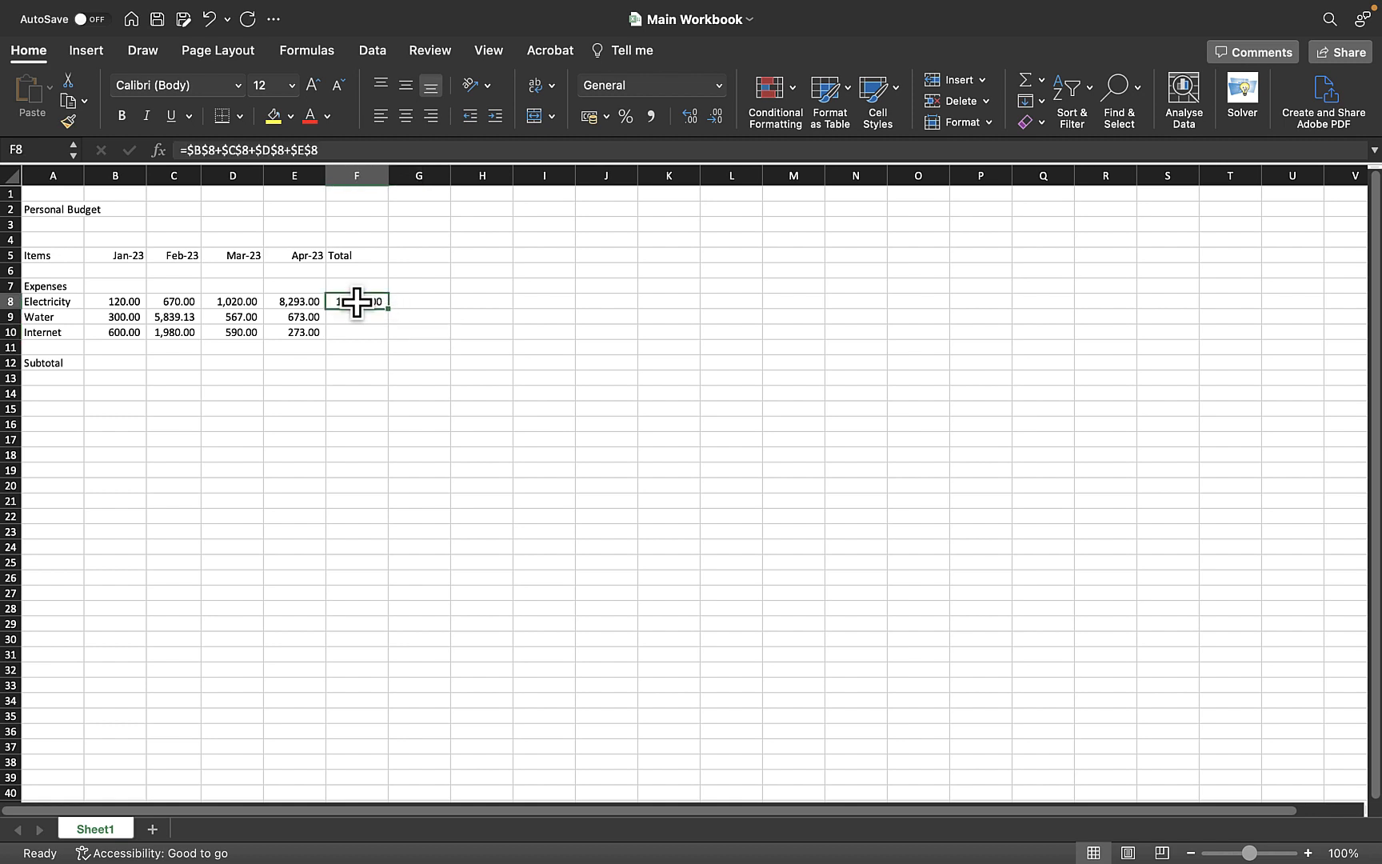
{"action": "right_click", "coordinate": [357, 302]}
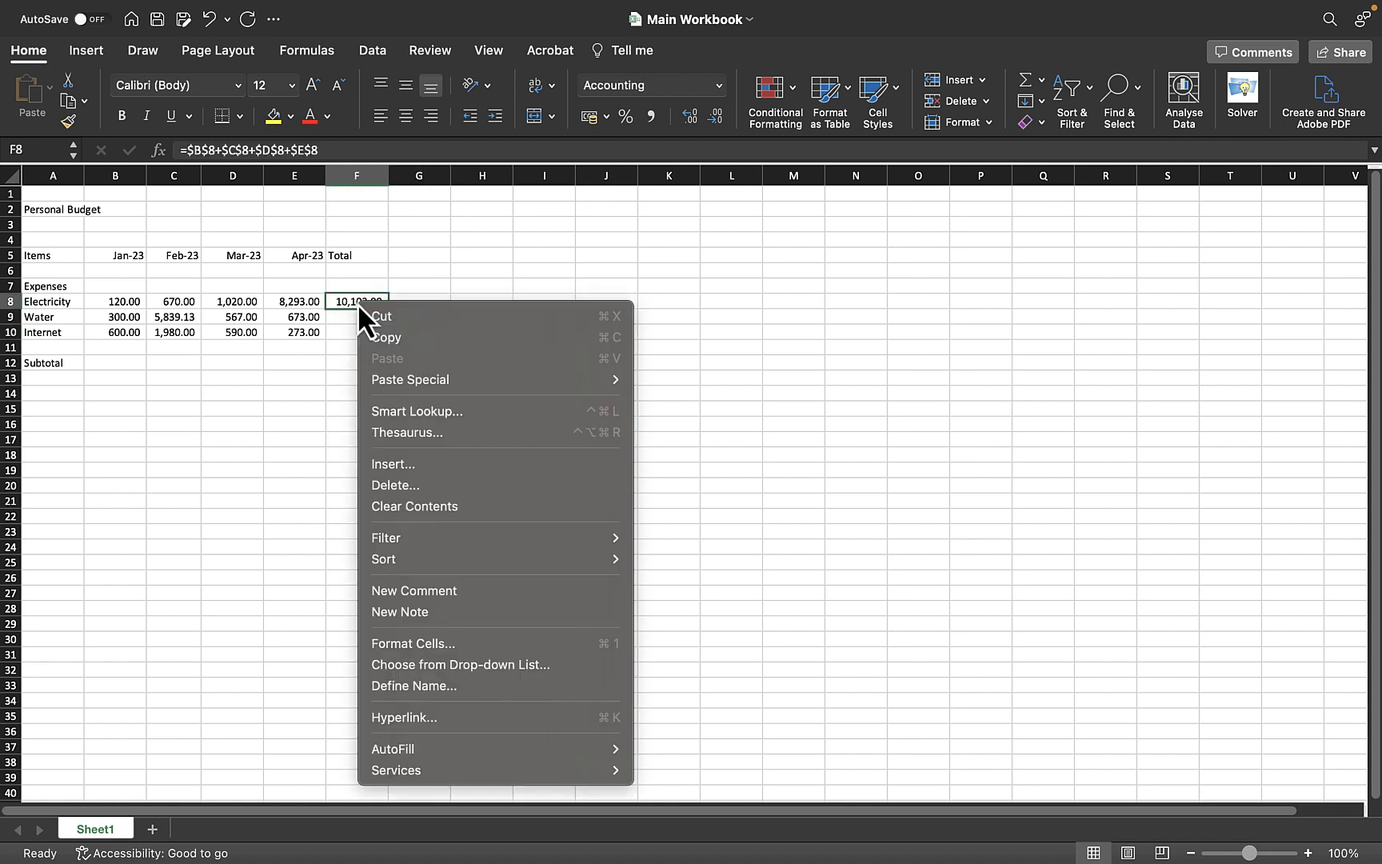
{"action": "left_click", "coordinate": [383, 334]}
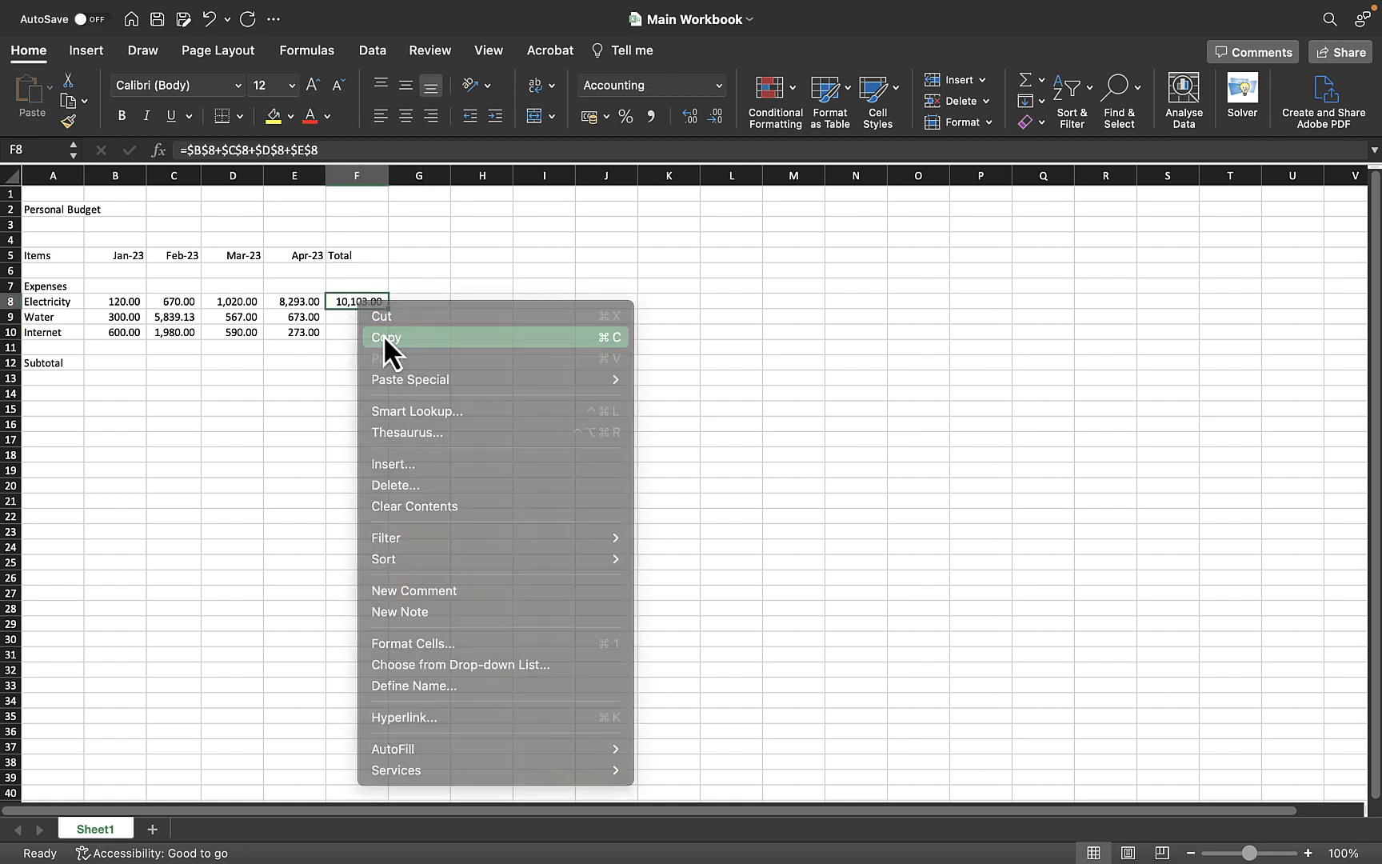
{"action": "left_click", "coordinate": [352, 318]}
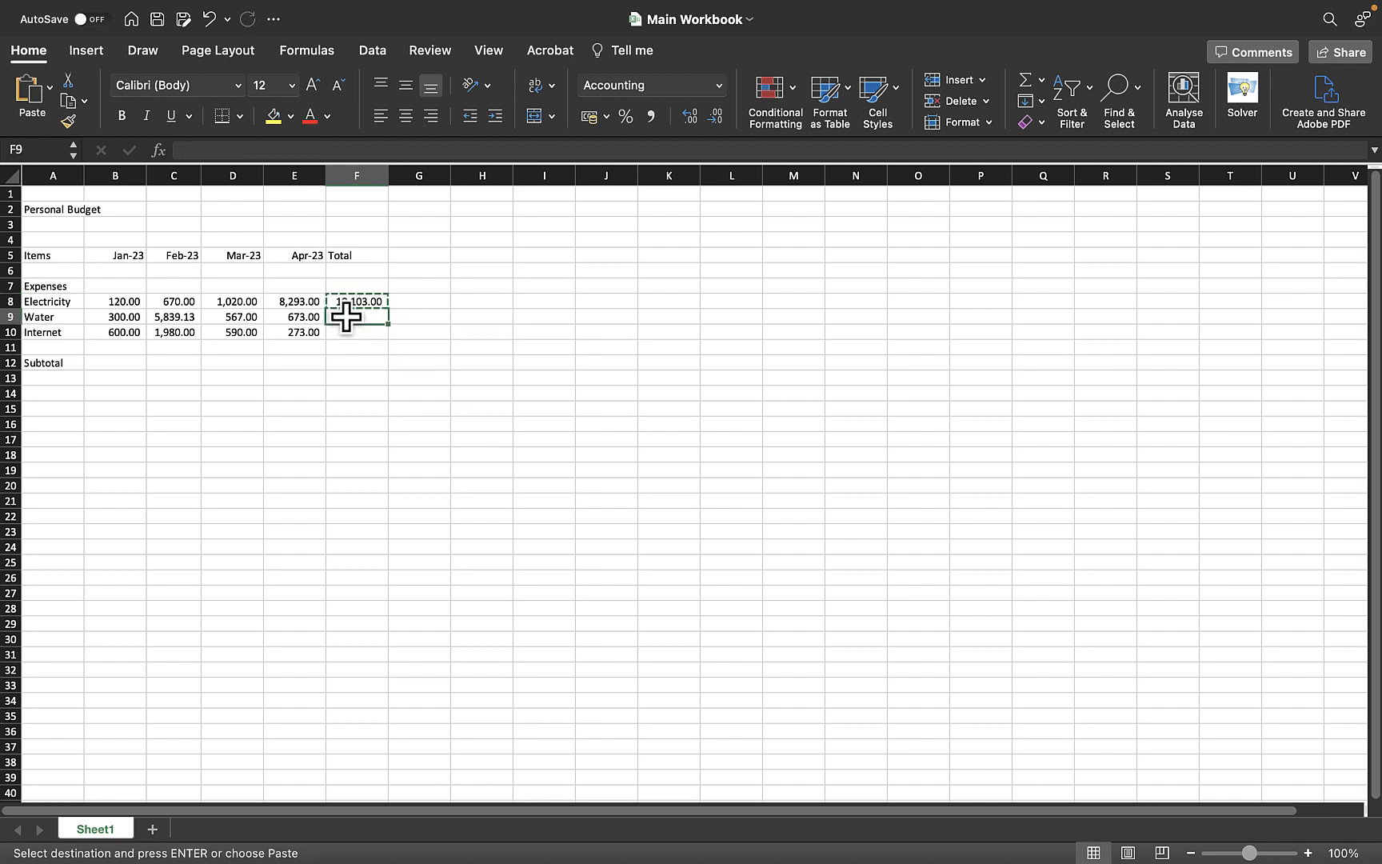
{"action": "left_click_drag", "start_coordinate": [358, 318], "coordinate": [361, 330]}
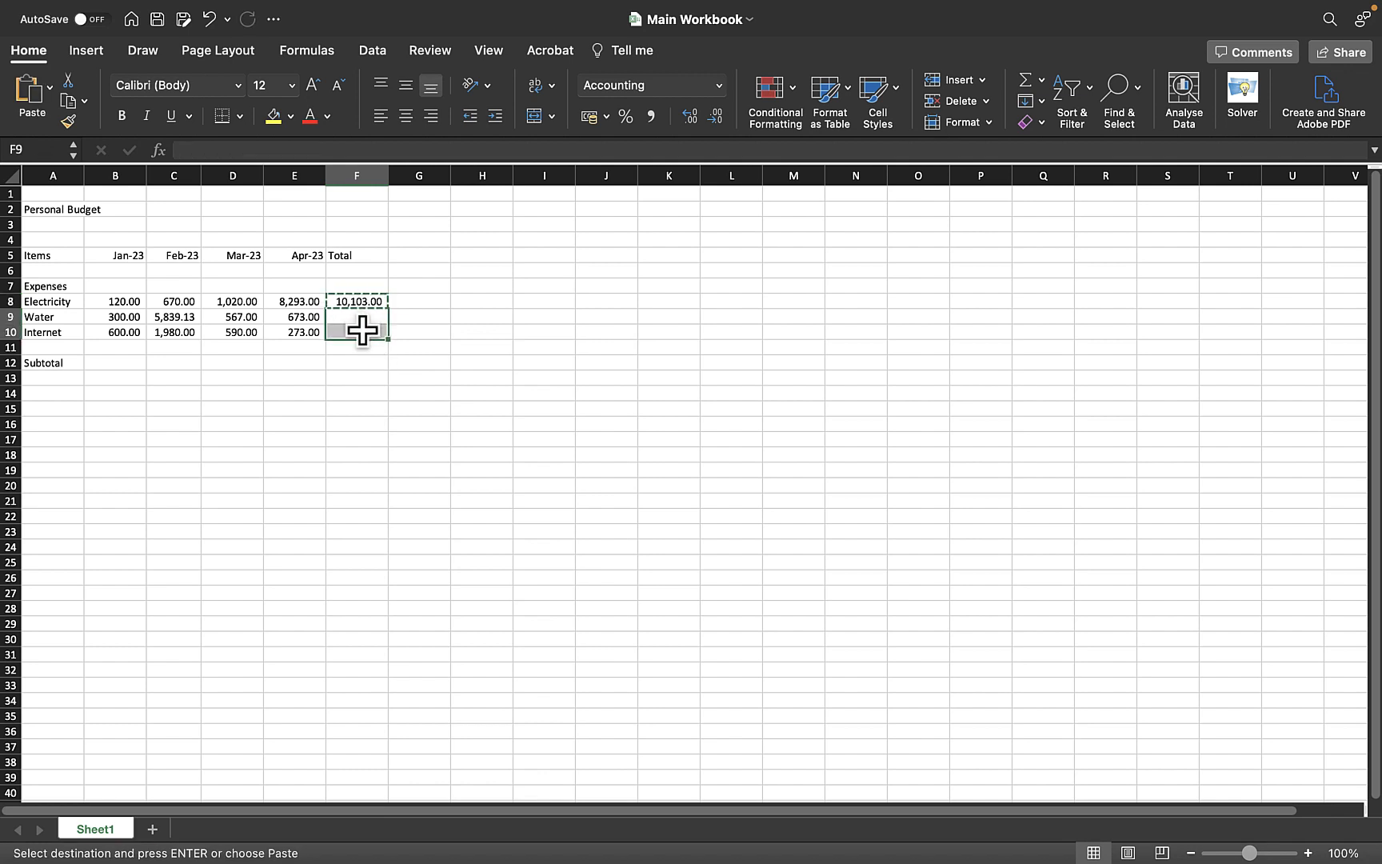
{"action": "right_click", "coordinate": [352, 318]}
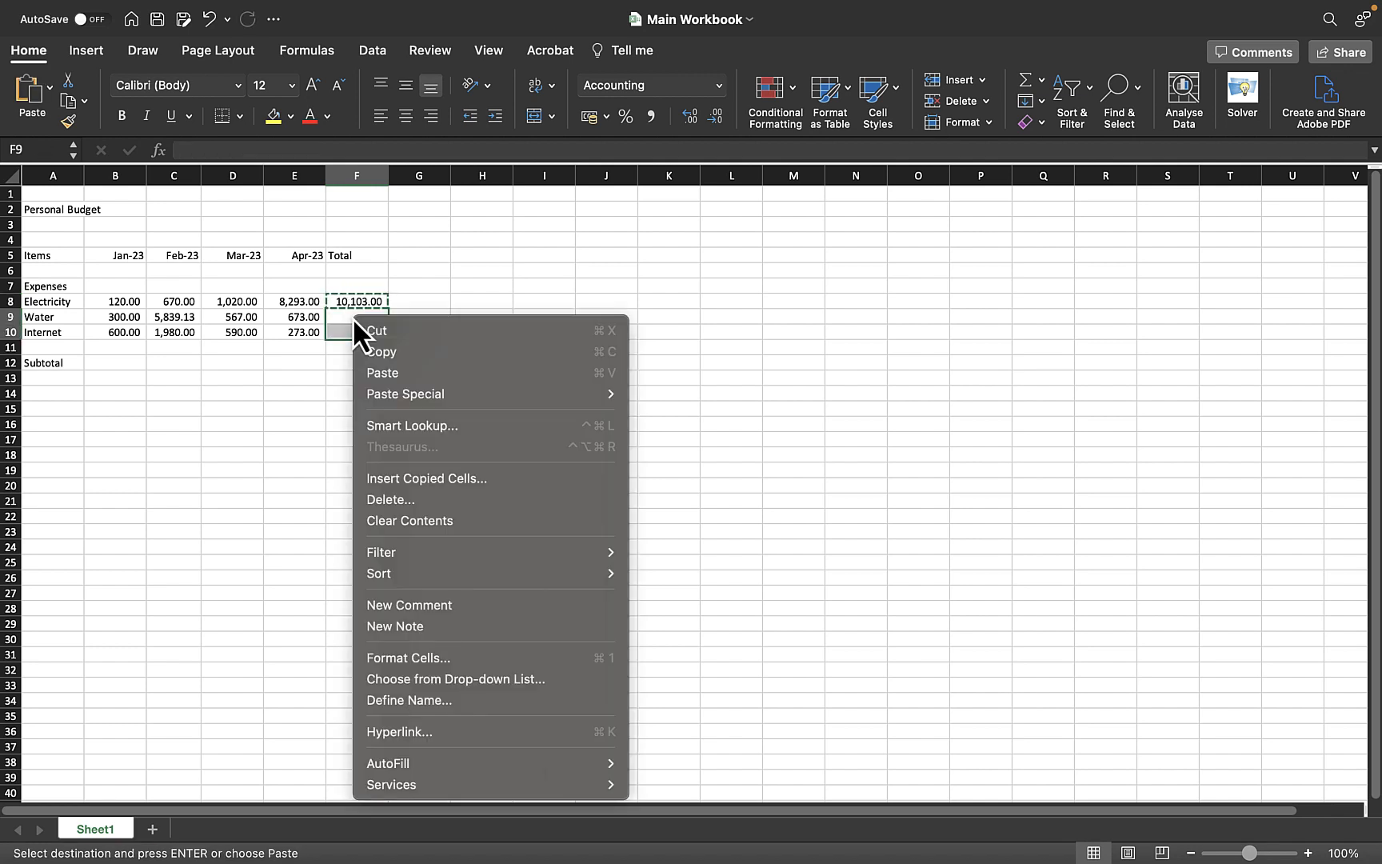
{"action": "left_click", "coordinate": [411, 372]}
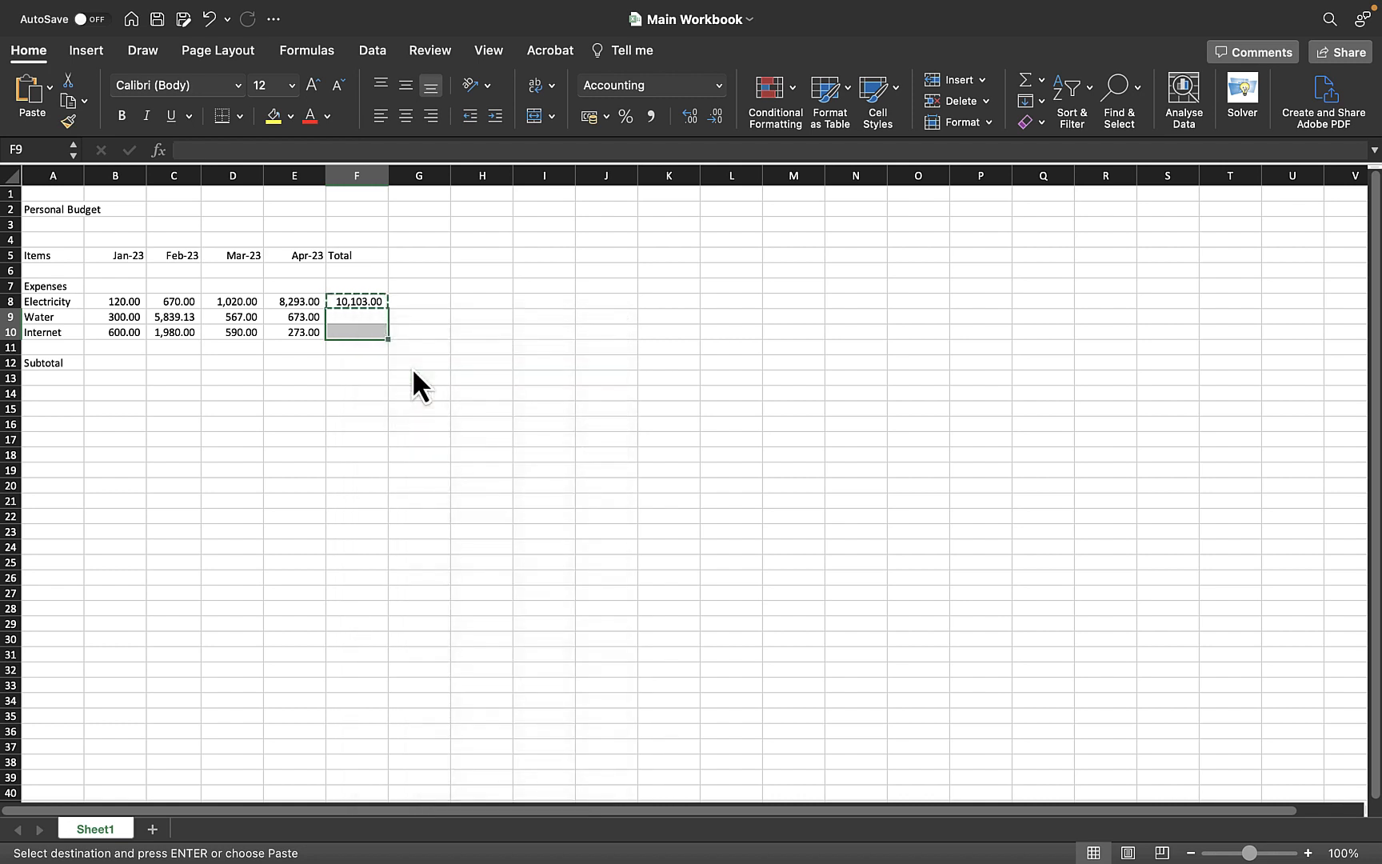
Clear the pasted total formulas from F9 and F10
{"action": "left_click", "coordinate": [468, 330]}
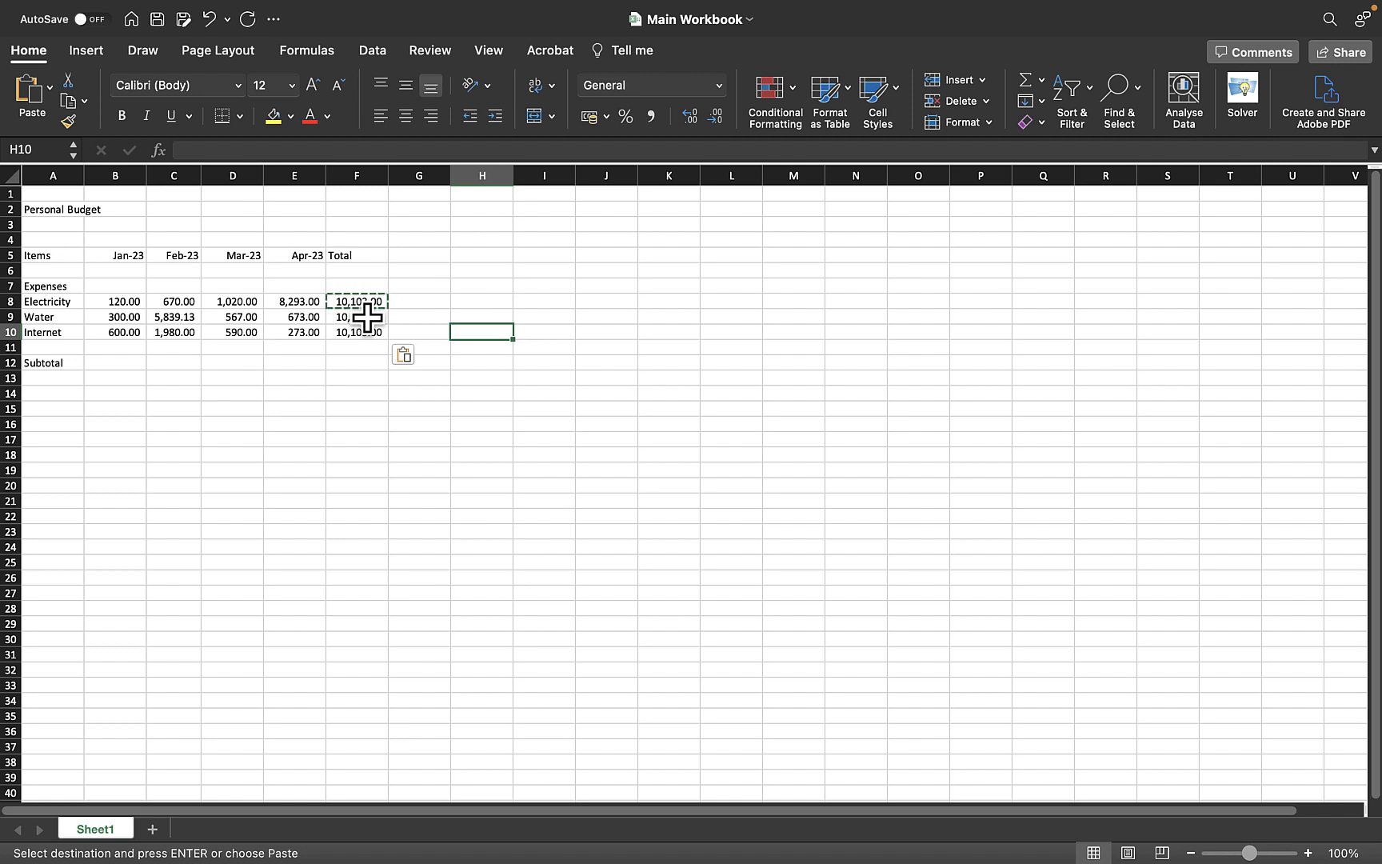
{"action": "left_click_drag", "start_coordinate": [368, 319], "coordinate": [365, 322]}
{"action": "key", "text": "Delete"}
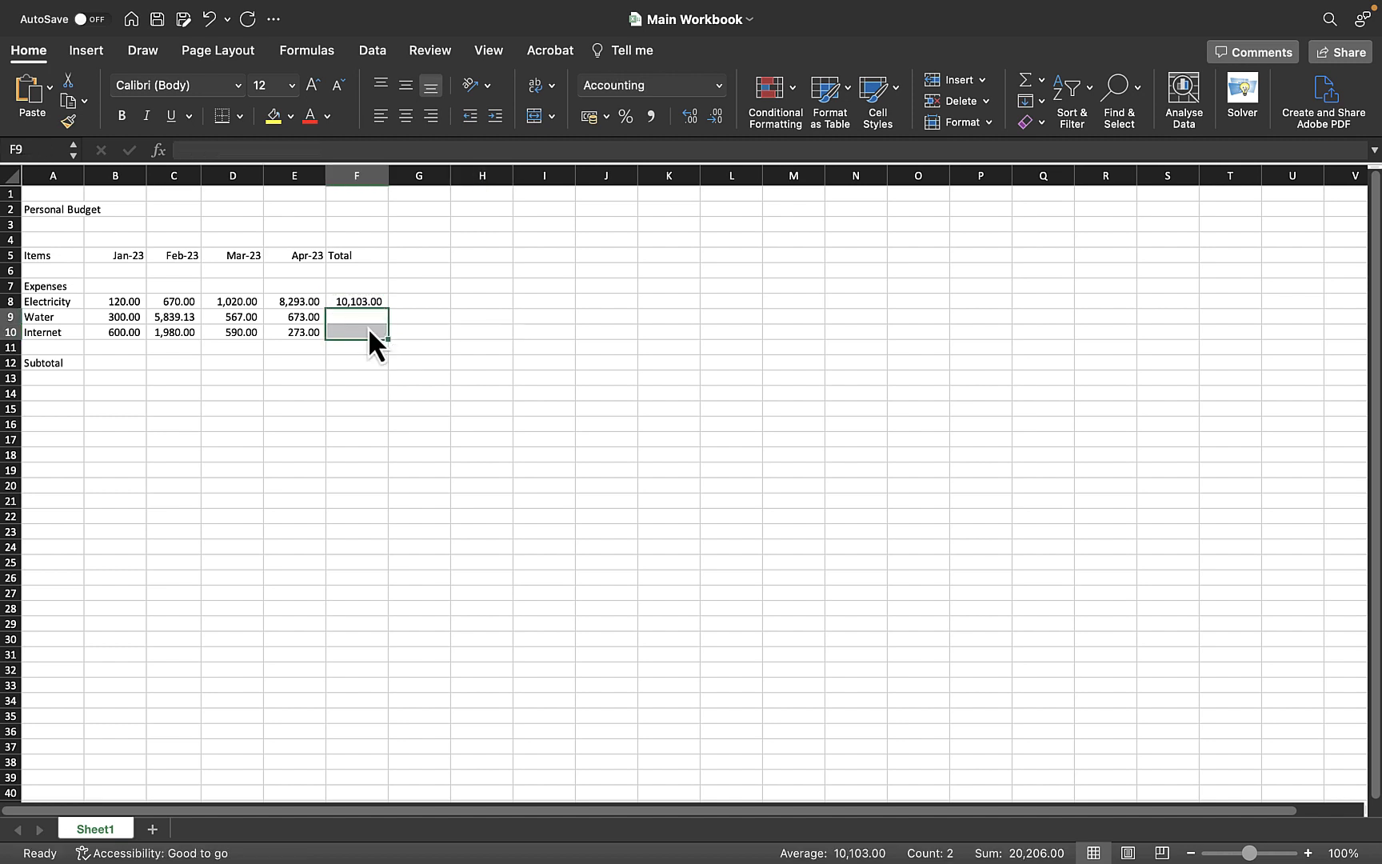
{"action": "left_click", "coordinate": [486, 326]}
Copy the F8 total formula once more and paste it into F9:F10
{"action": "left_click", "coordinate": [368, 304]}
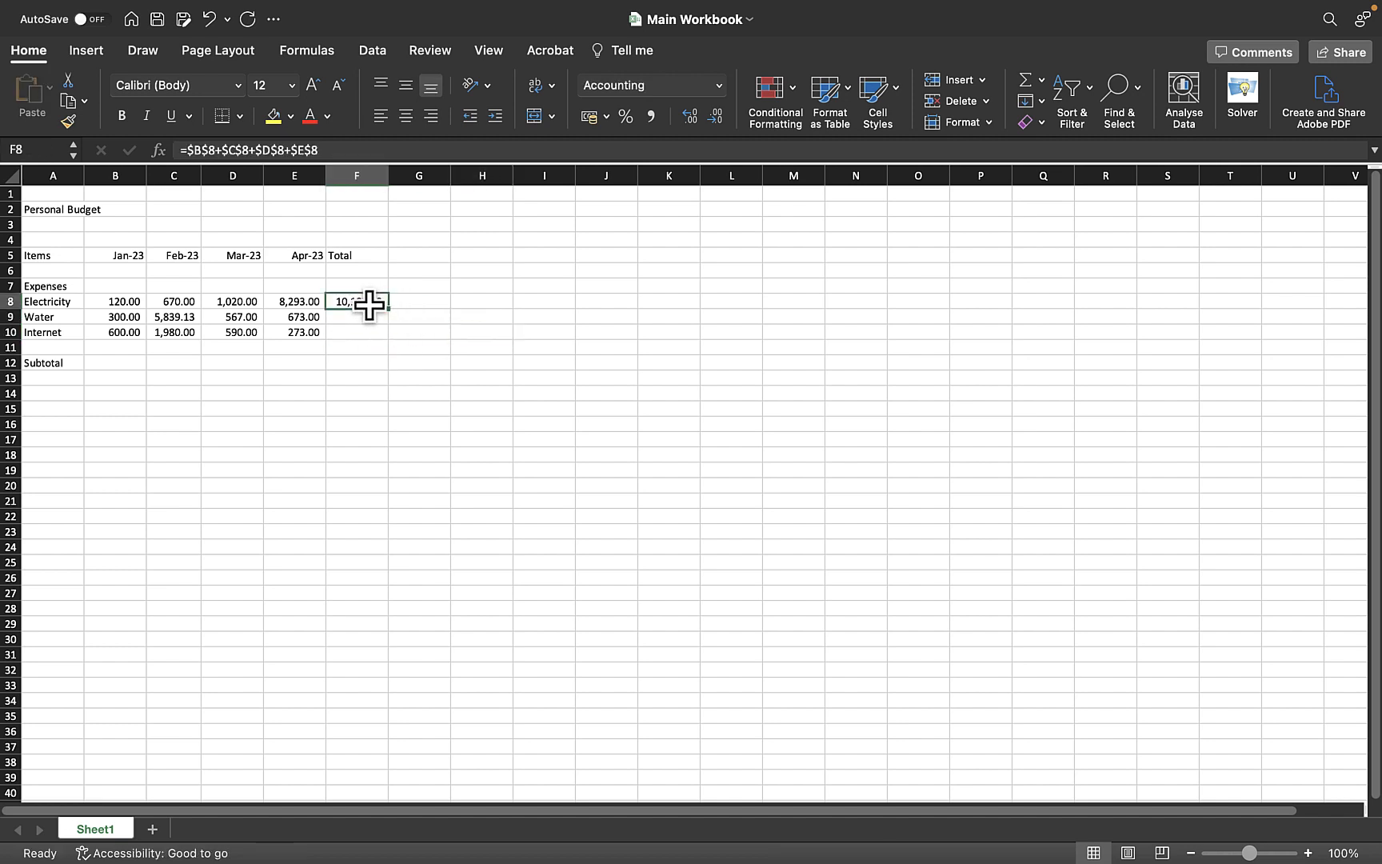
{"action": "key", "text": "super+c"}
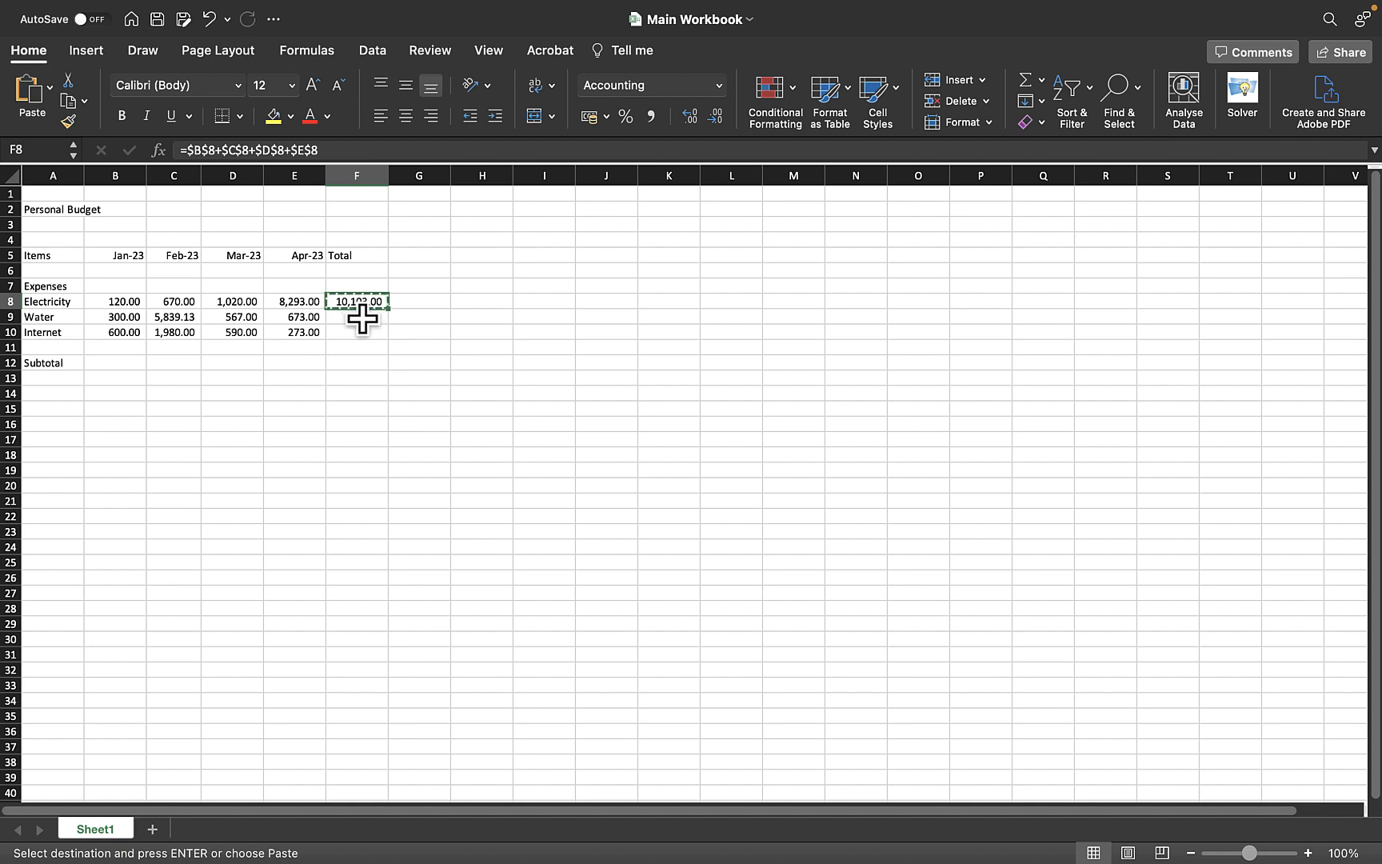
{"action": "left_click_drag", "start_coordinate": [363, 317], "coordinate": [361, 332]}
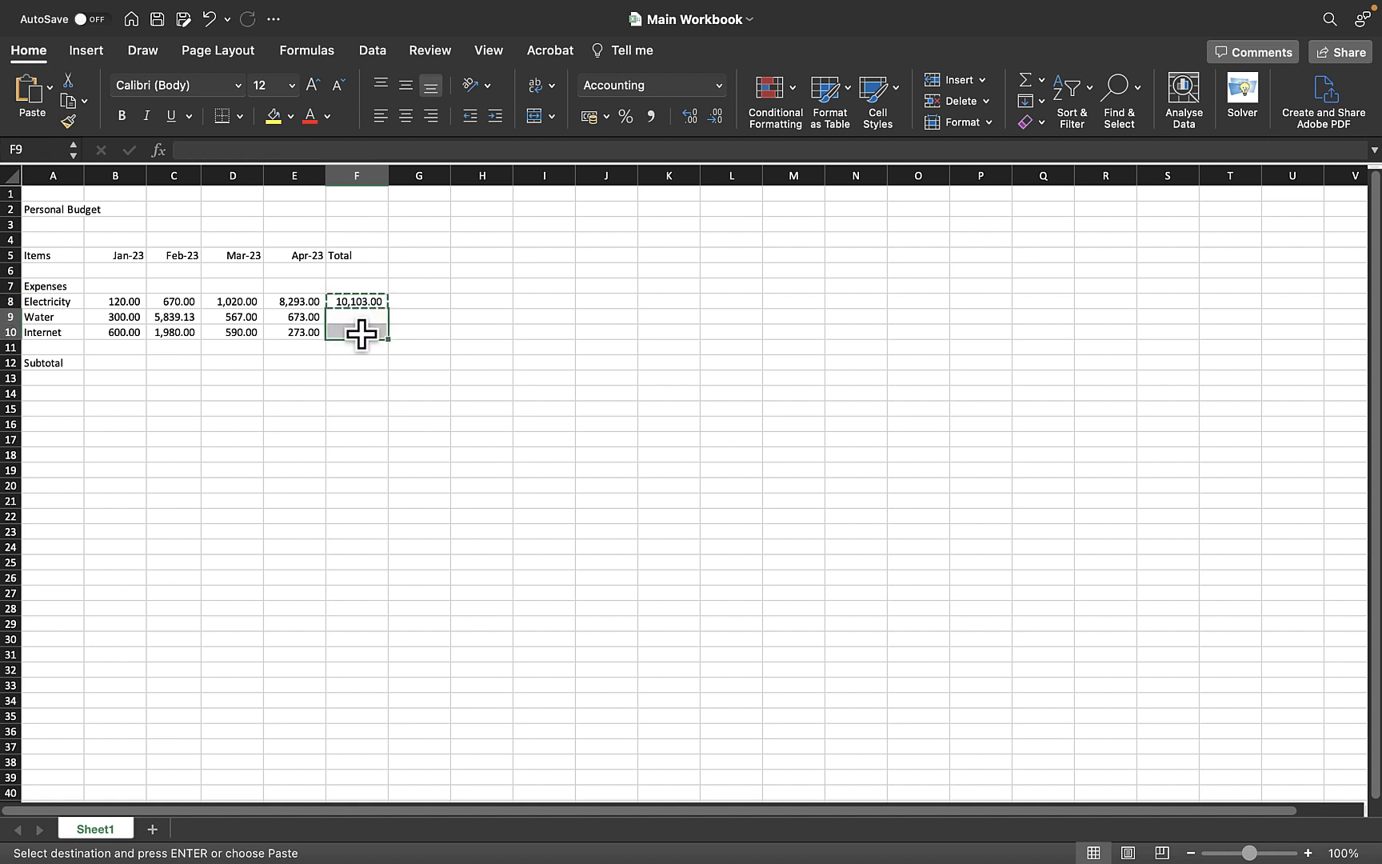
{"action": "key", "text": "super+v"}
Clear the pasted formulas from F9:F10 again
{"action": "left_click", "coordinate": [496, 331]}
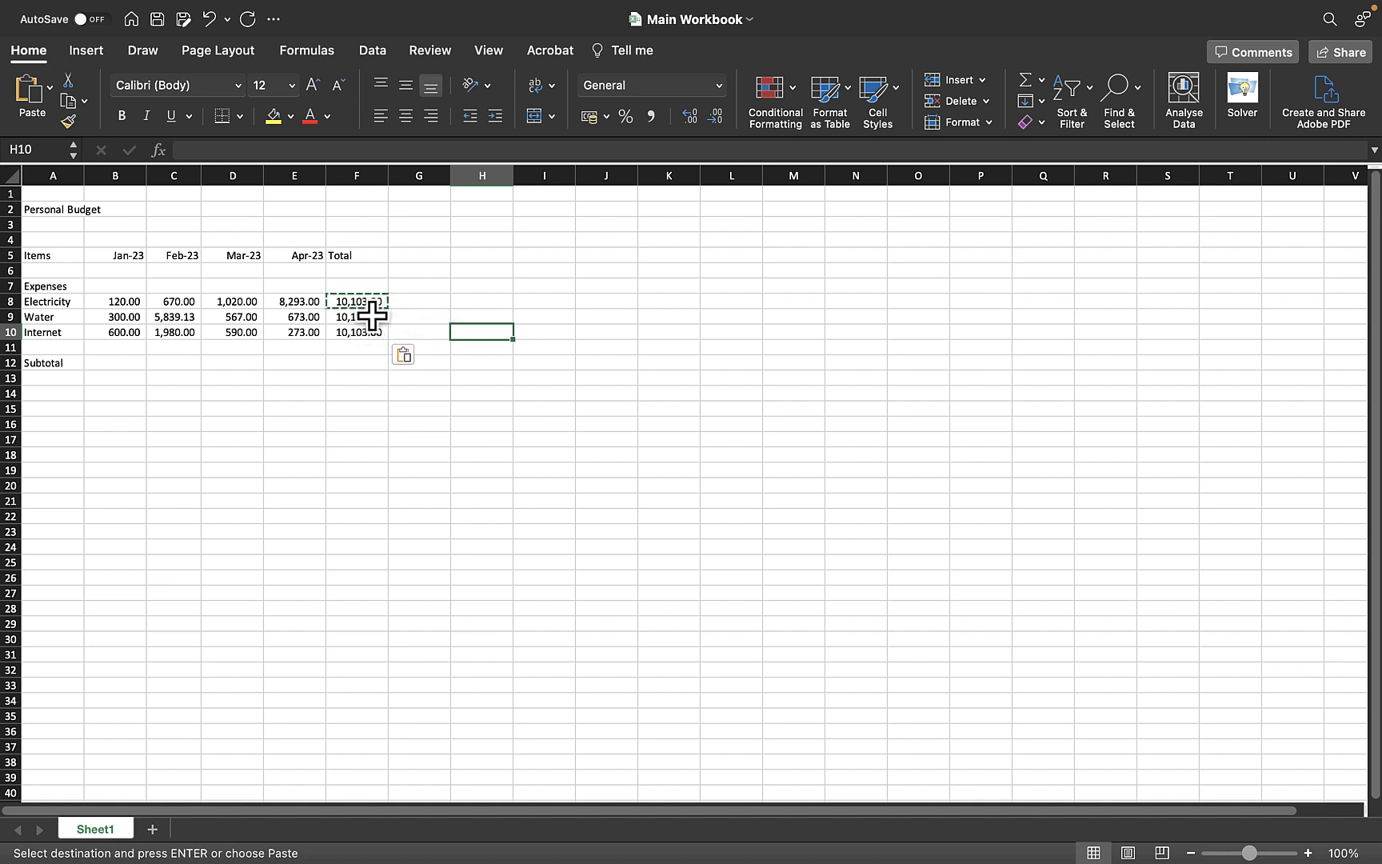
{"action": "left_click_drag", "start_coordinate": [361, 317], "coordinate": [362, 331]}
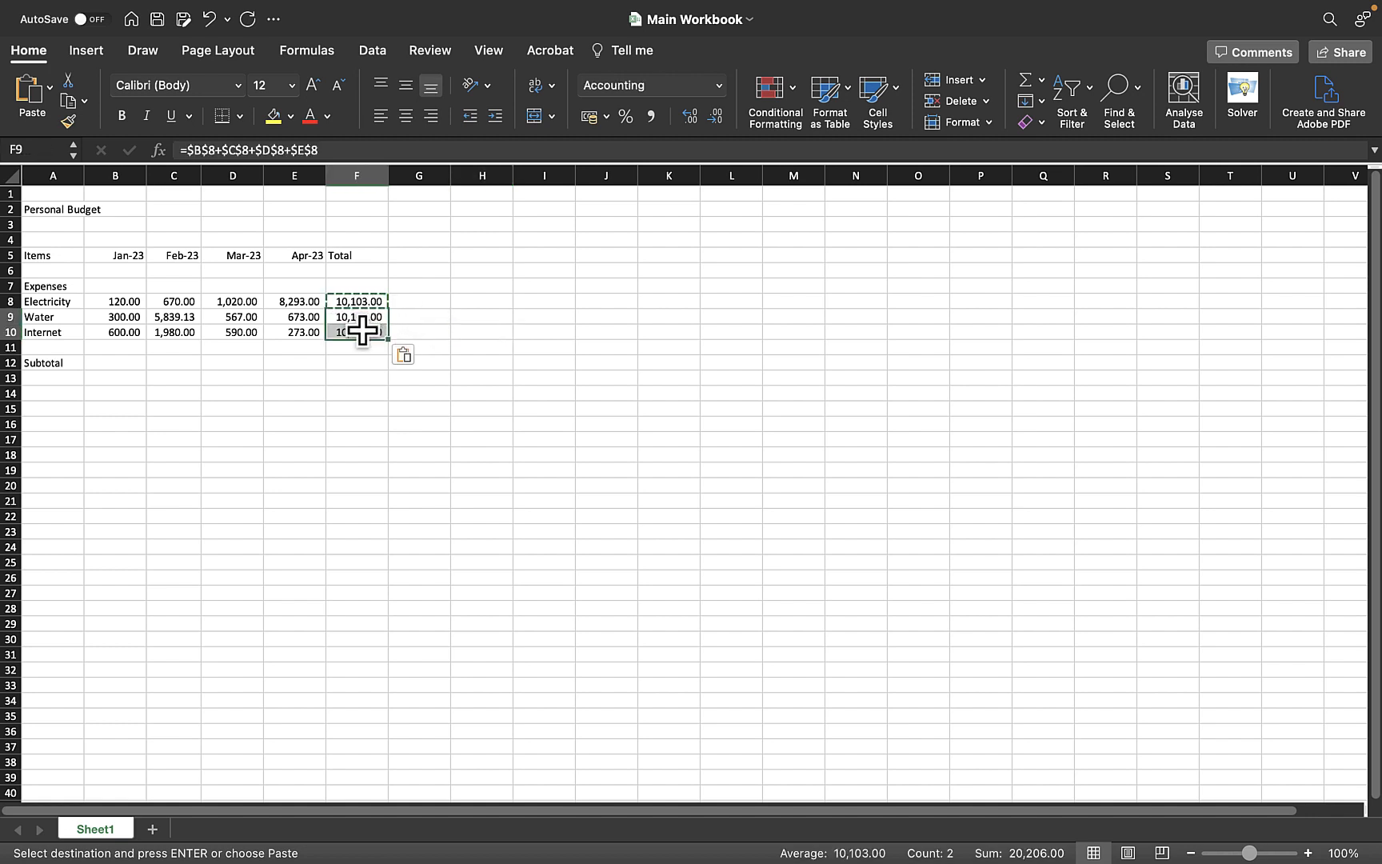
{"action": "key", "text": "Delete"}
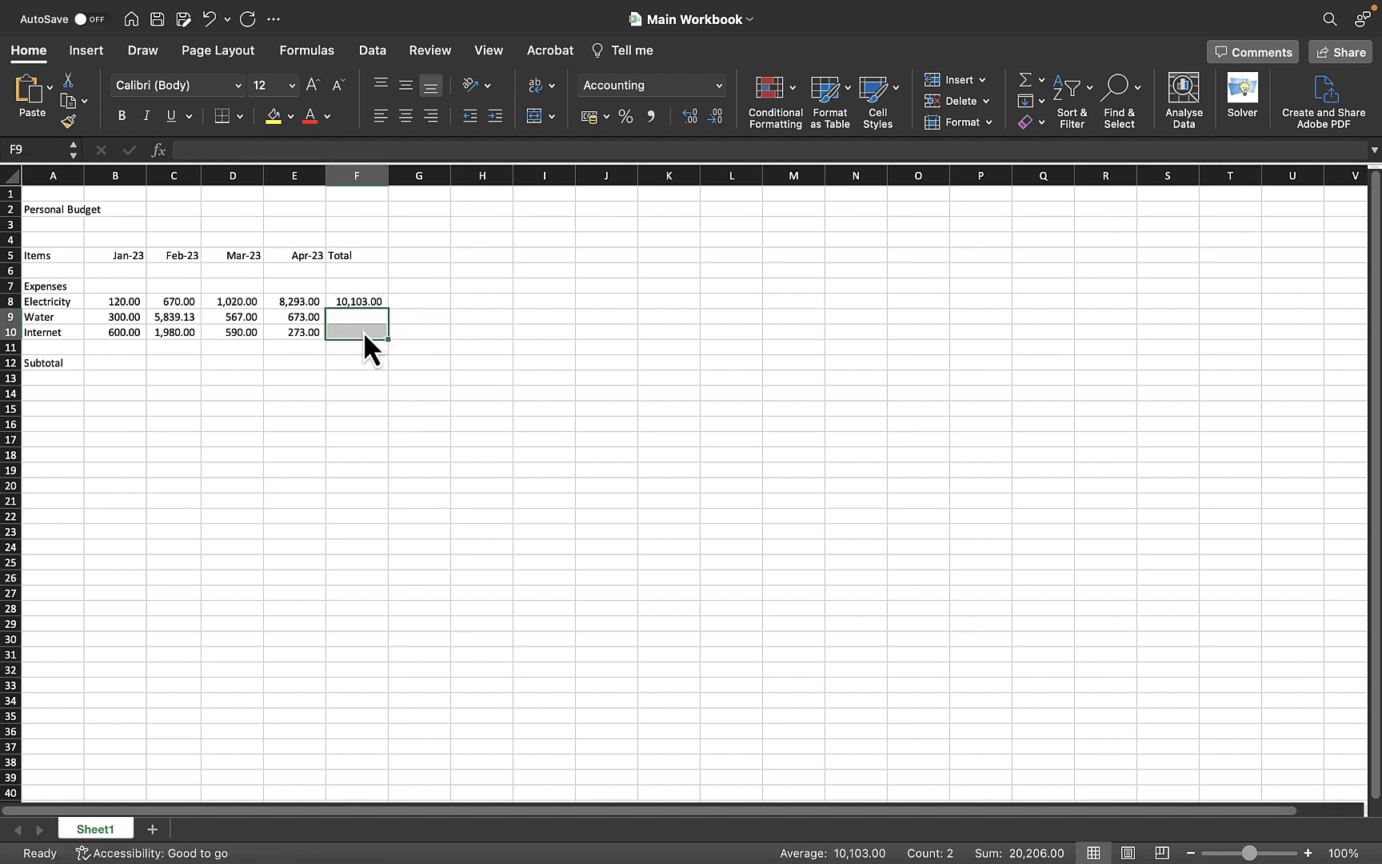
Try to switch the F8 formula's absolute references to relative ones
{"action": "left_click", "coordinate": [478, 302]}
{"action": "left_click", "coordinate": [364, 301]}
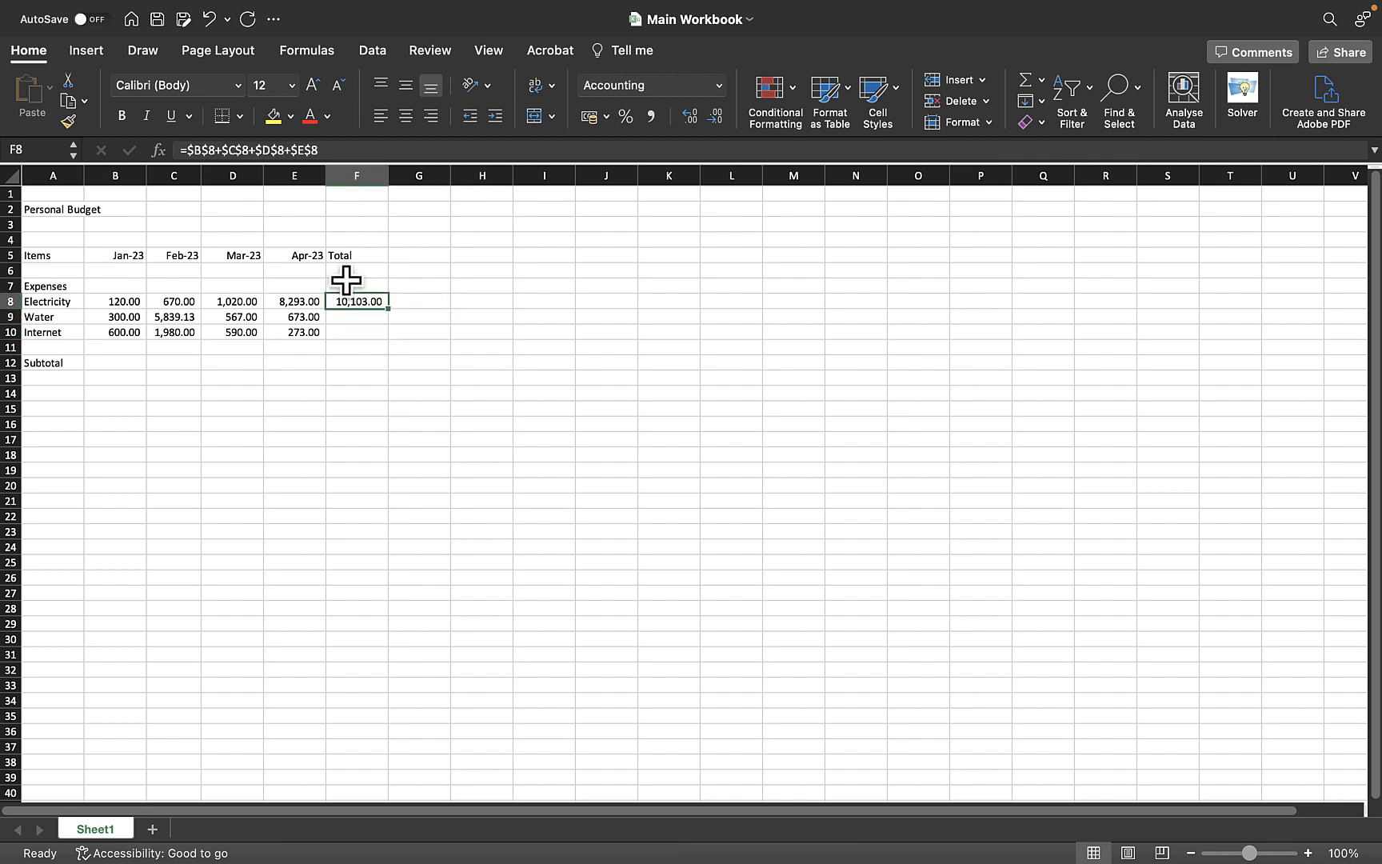
{"action": "left_click_drag", "start_coordinate": [331, 150], "coordinate": [189, 149]}
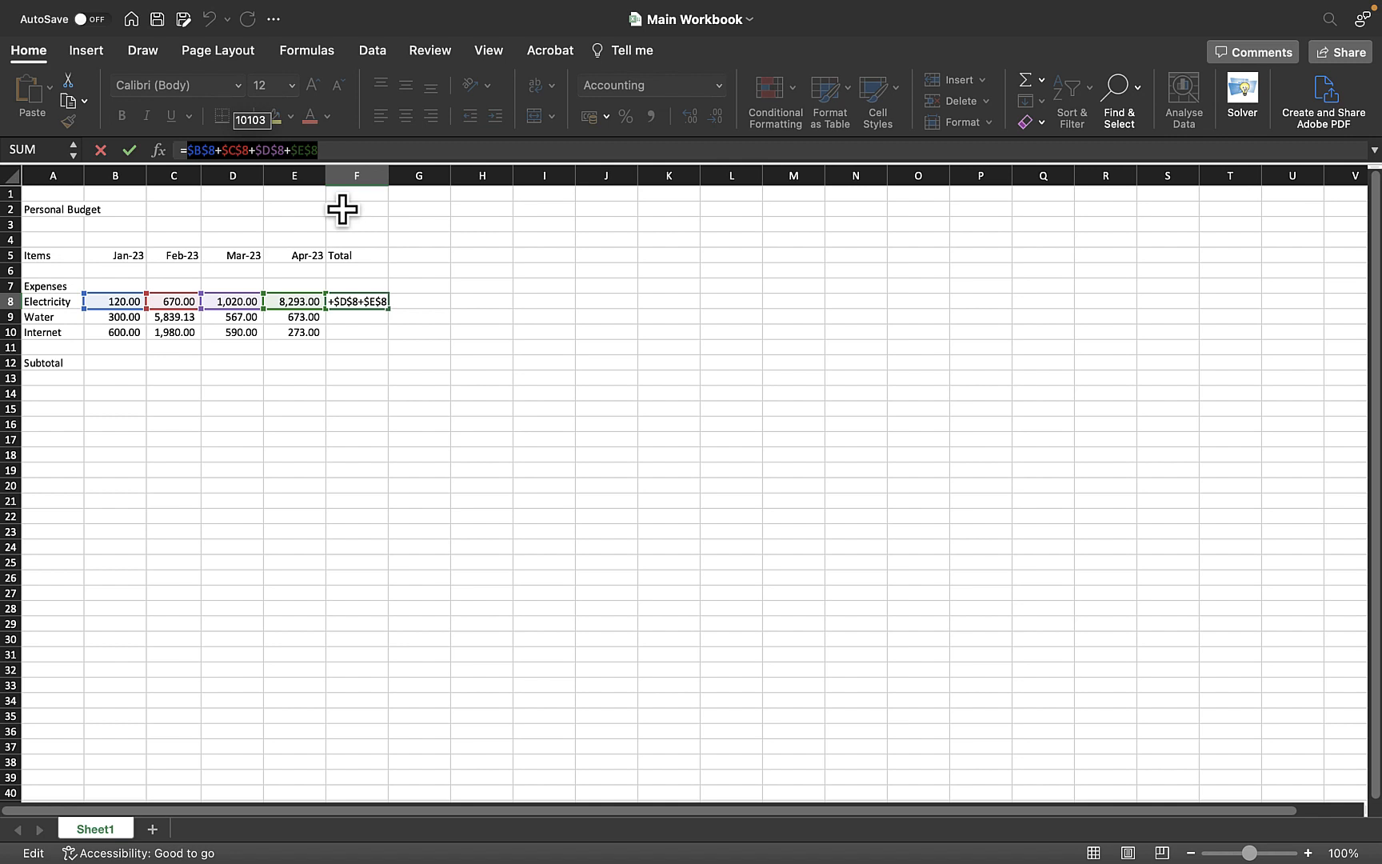
{"action": "key", "text": "F4"}
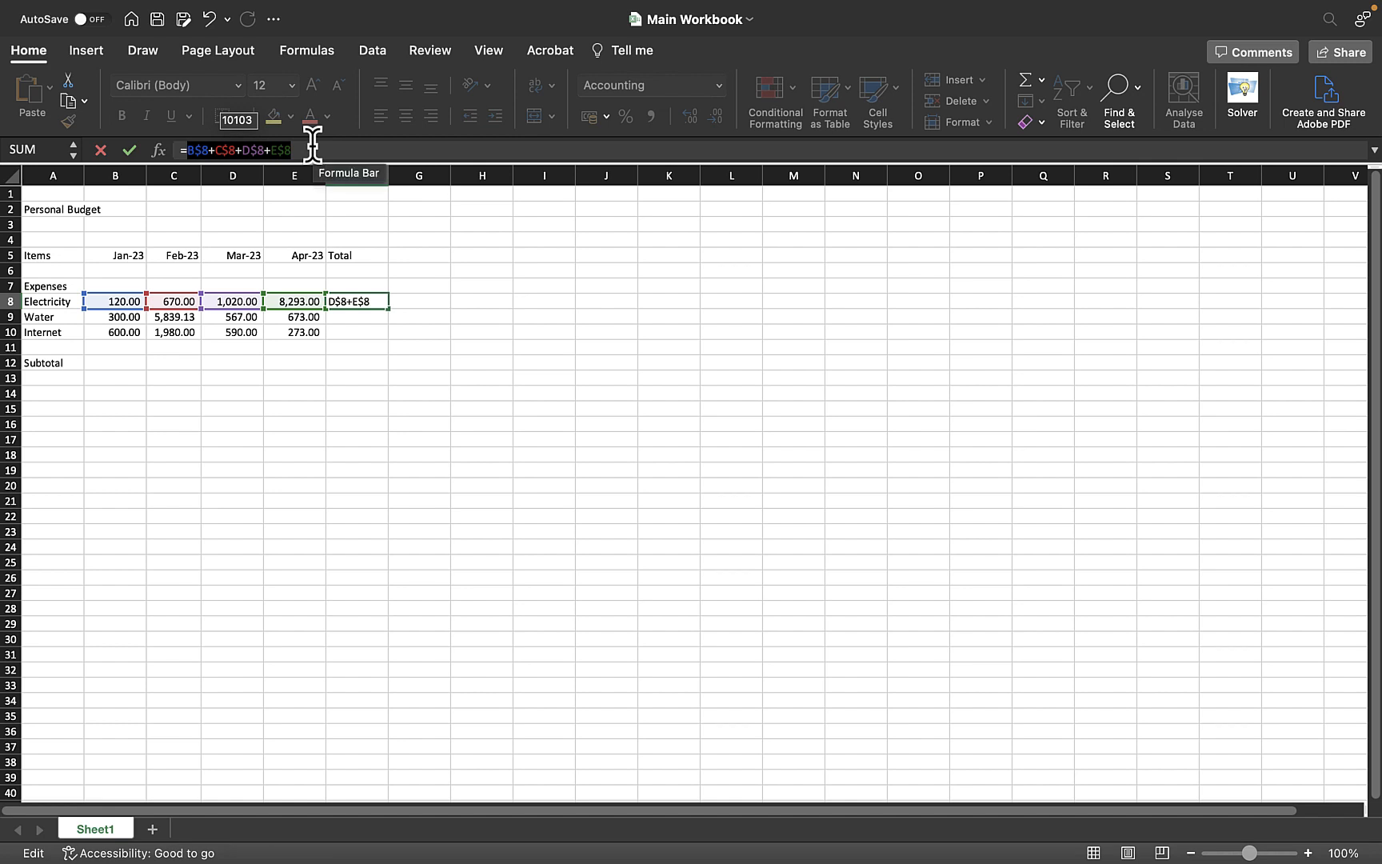
{"action": "key", "text": "F4"}
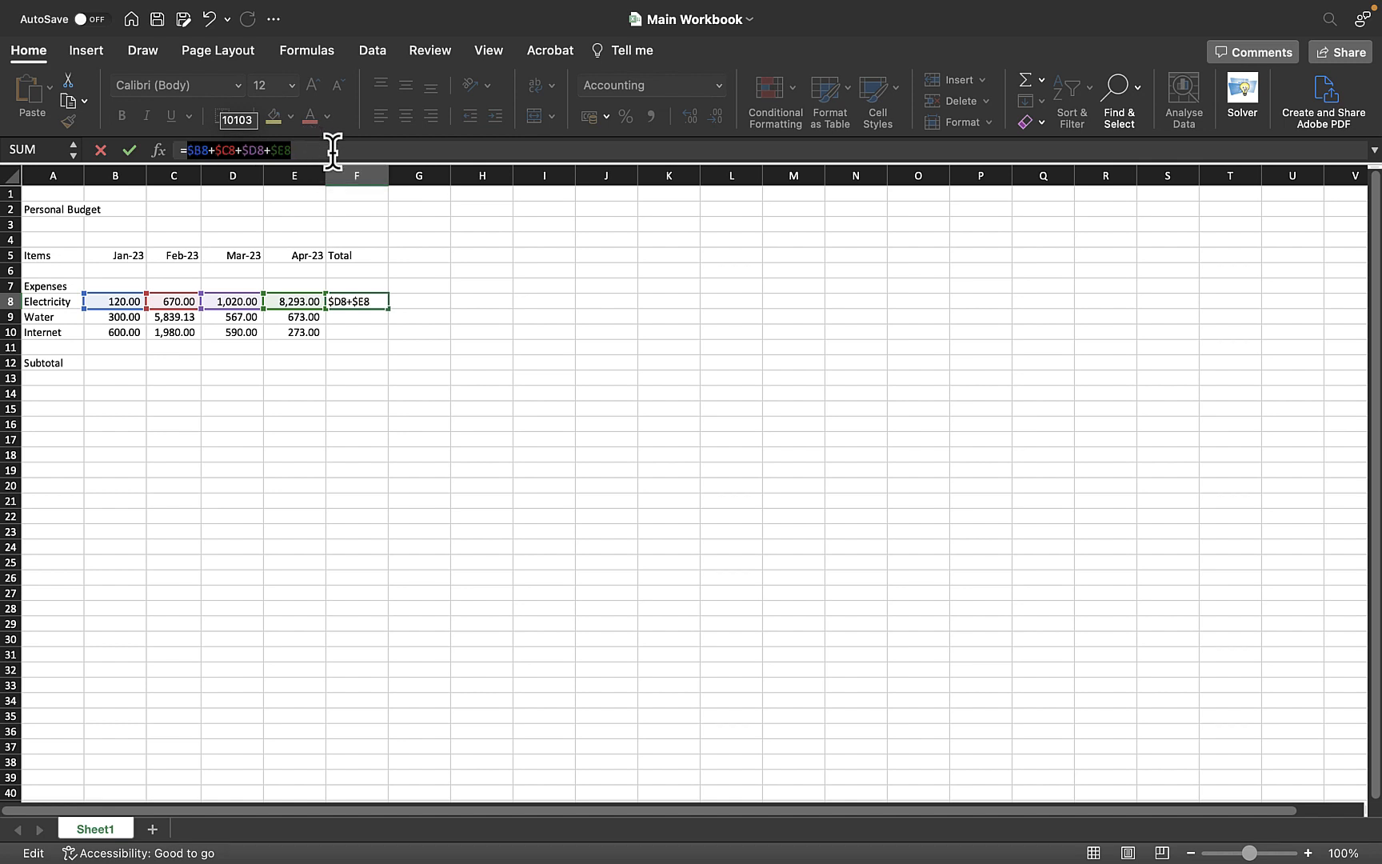
{"action": "type", "text": "F:F"}
{"action": "left_click", "coordinate": [526, 321]}
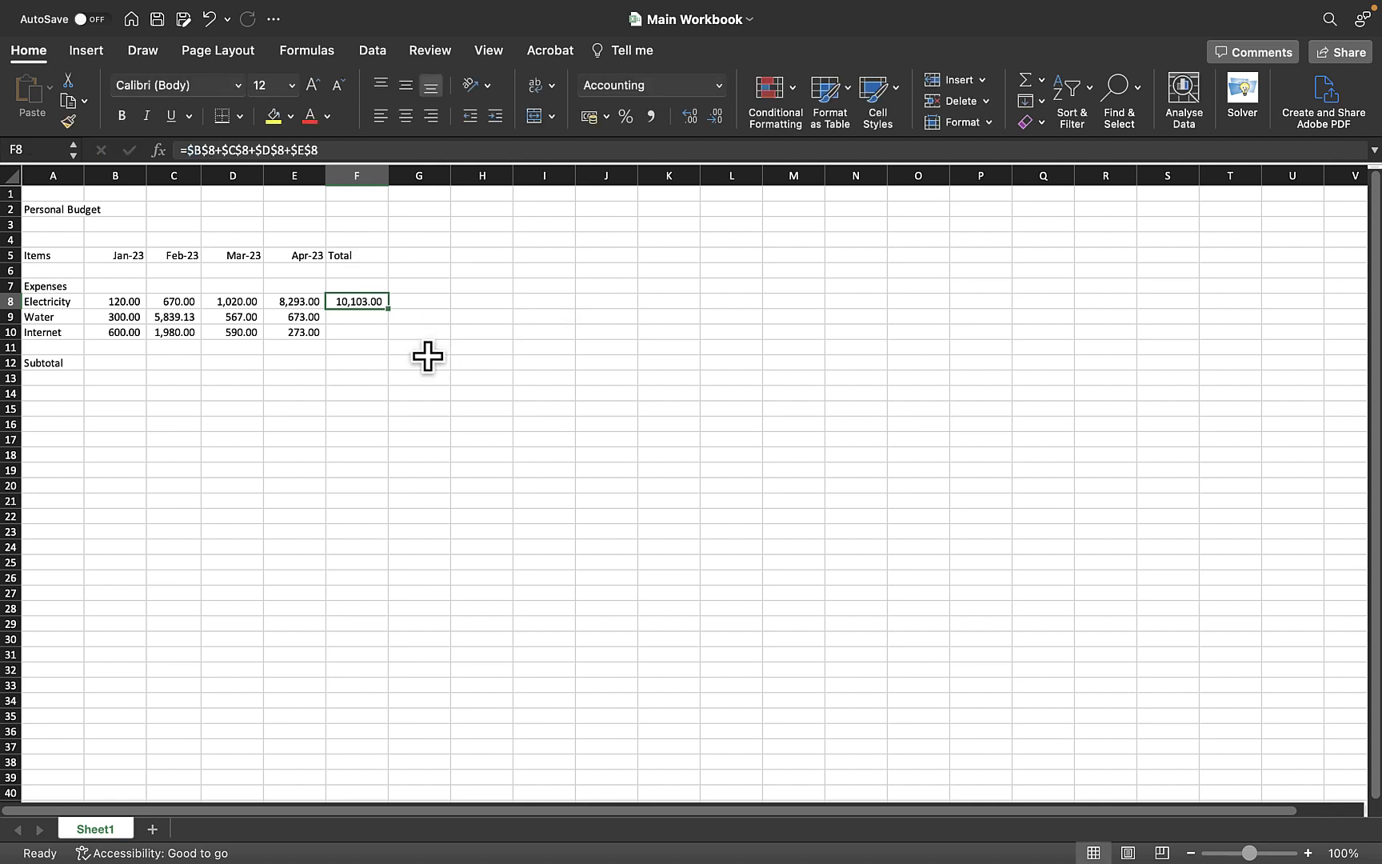
Re-enter the F8 total as the relative formula =B8+C8+D8+E8
{"action": "type", "text": "="}
{"action": "left_click", "coordinate": [138, 303]}
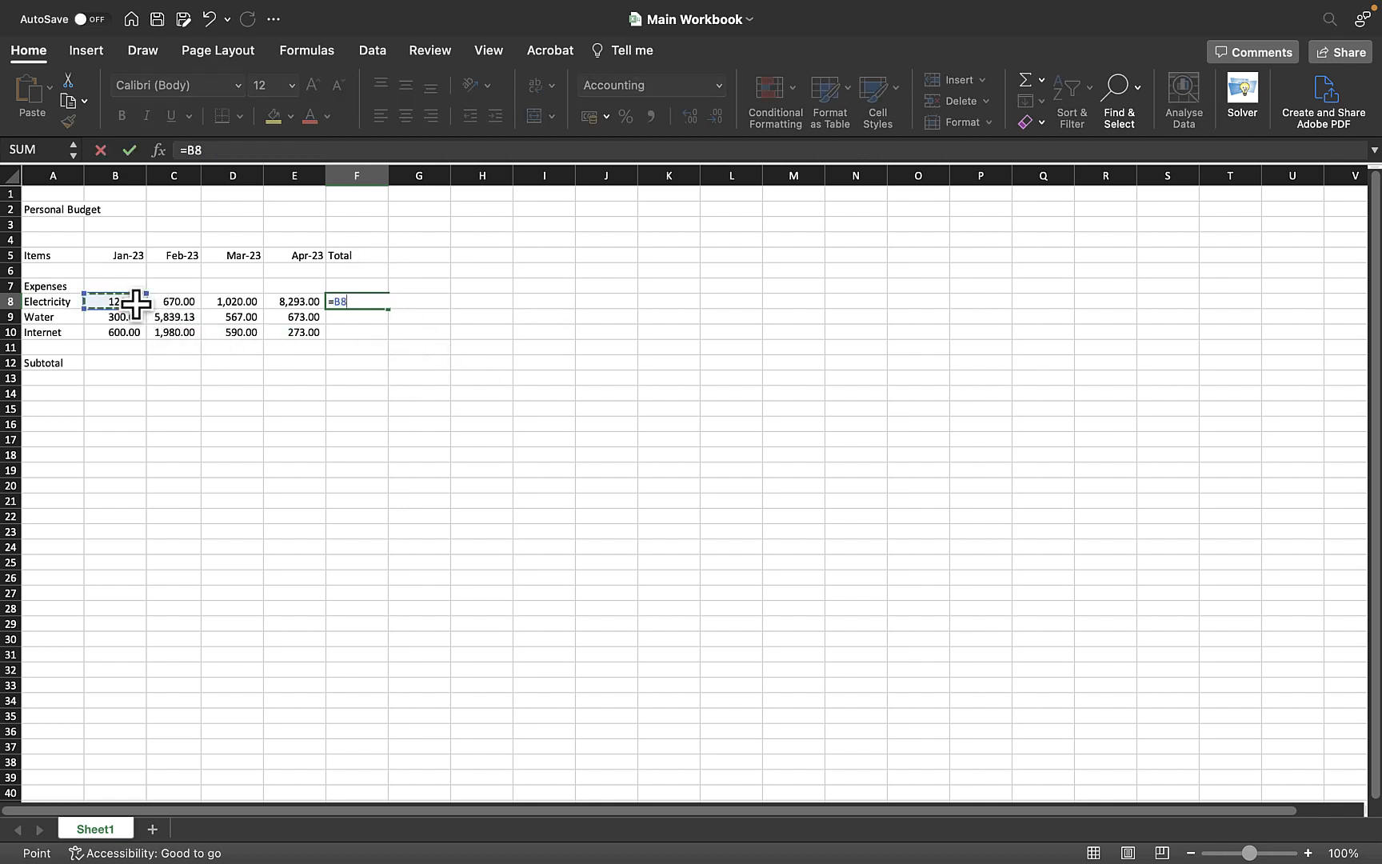
{"action": "type", "text": "+_"}
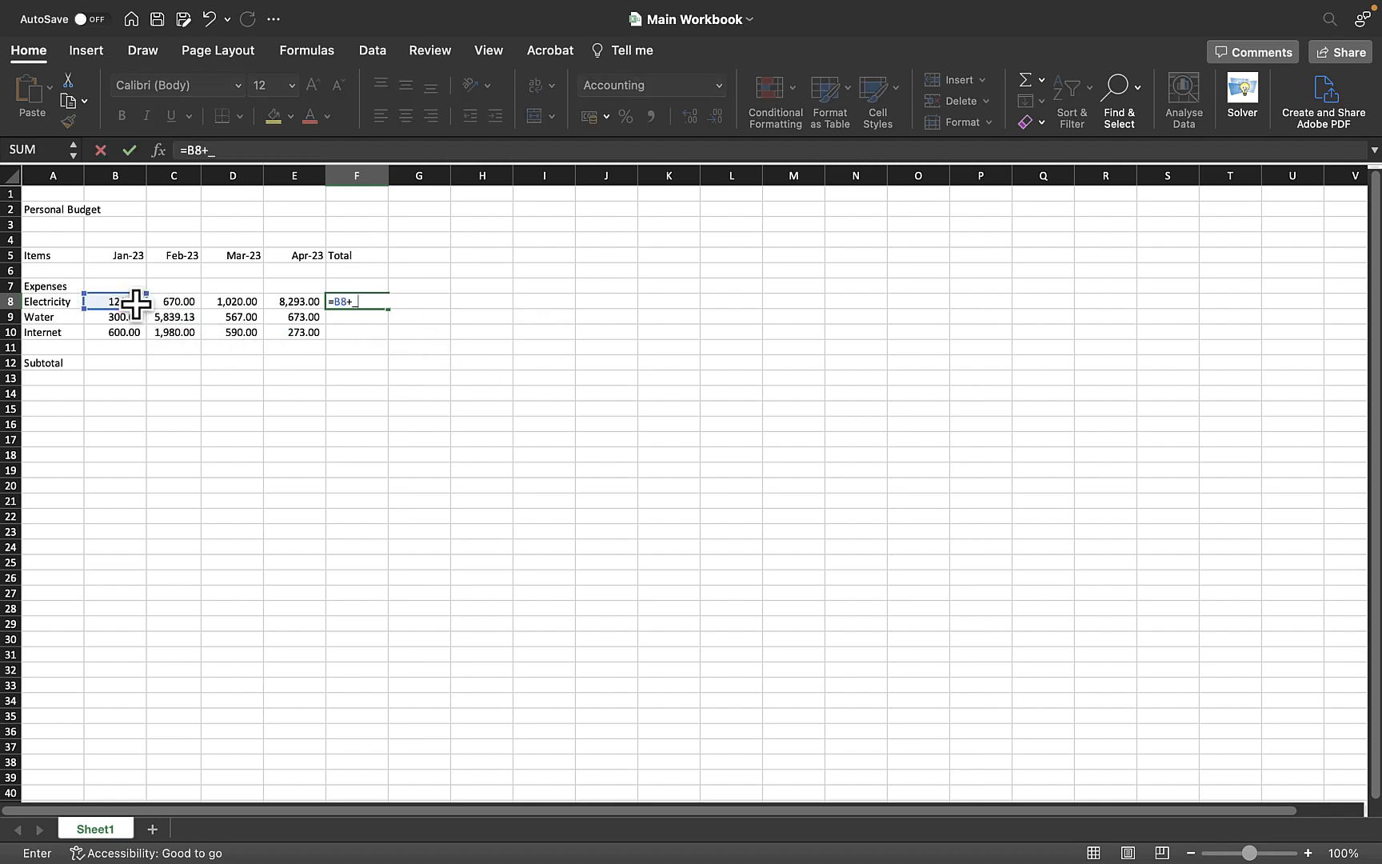
{"action": "left_click", "coordinate": [185, 303]}
{"action": "left_click", "coordinate": [356, 301]}
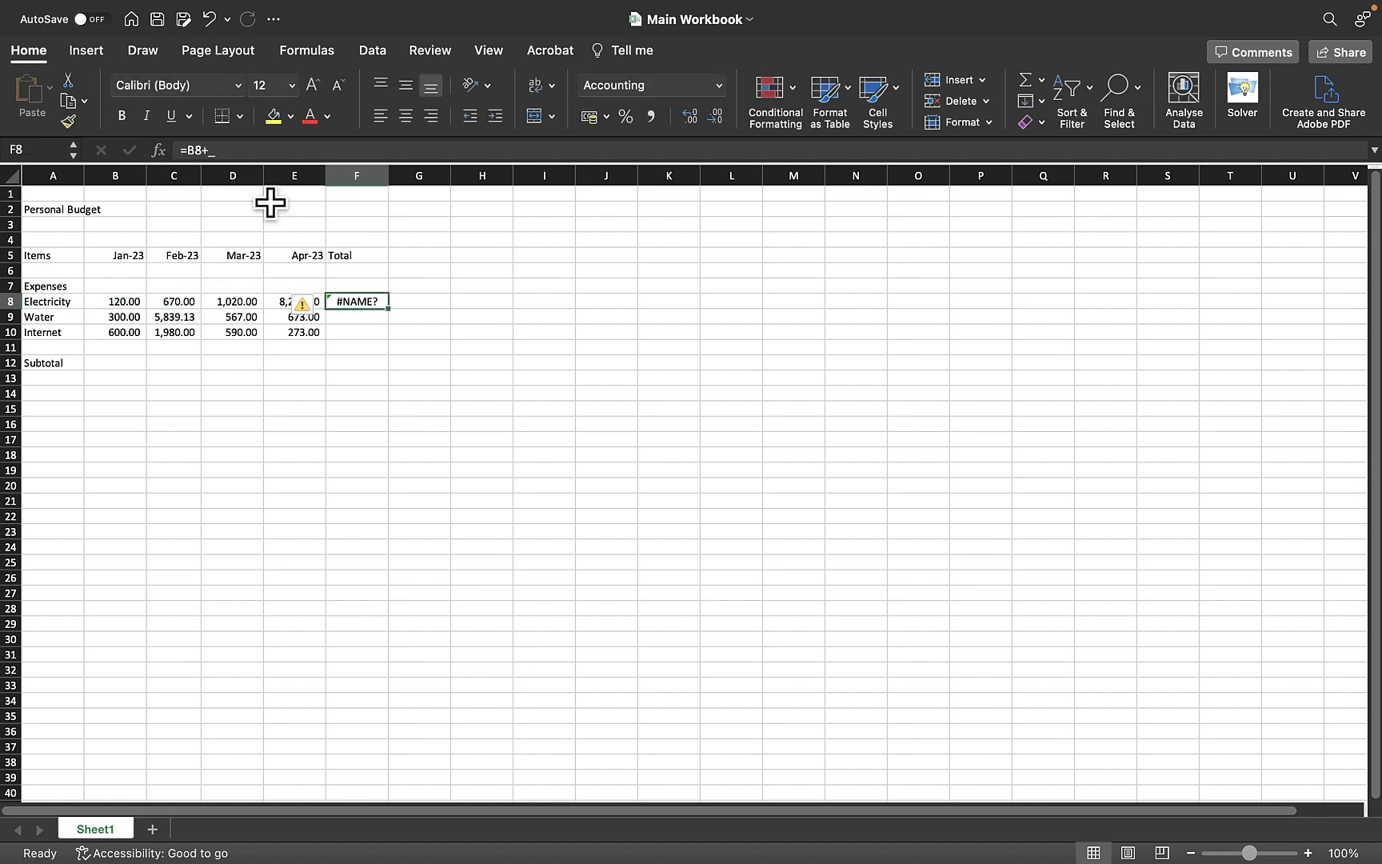
{"action": "left_click", "coordinate": [232, 149]}
{"action": "key", "text": "BackSpace"}
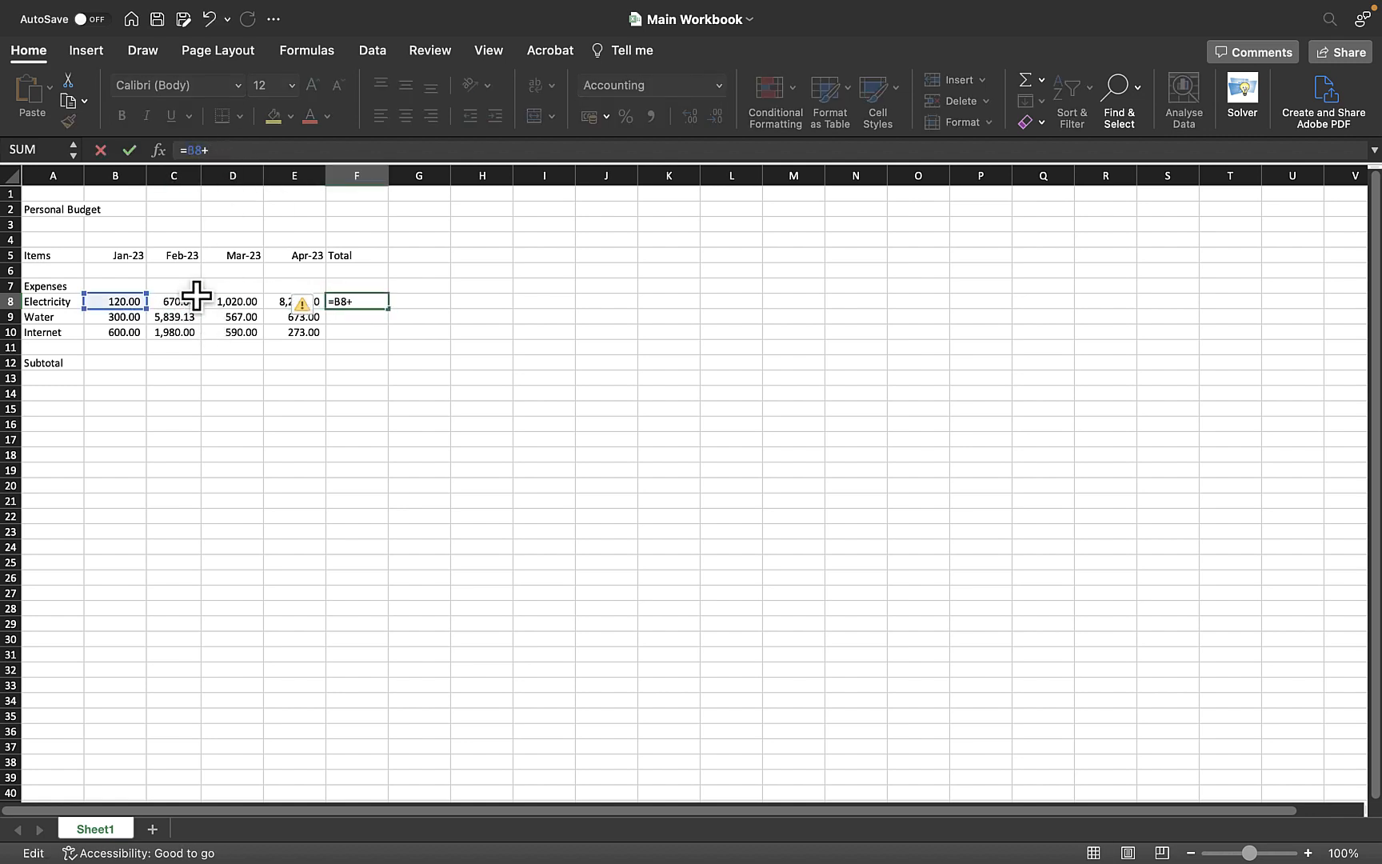
{"action": "left_click", "coordinate": [178, 297]}
{"action": "type", "text": "+"}
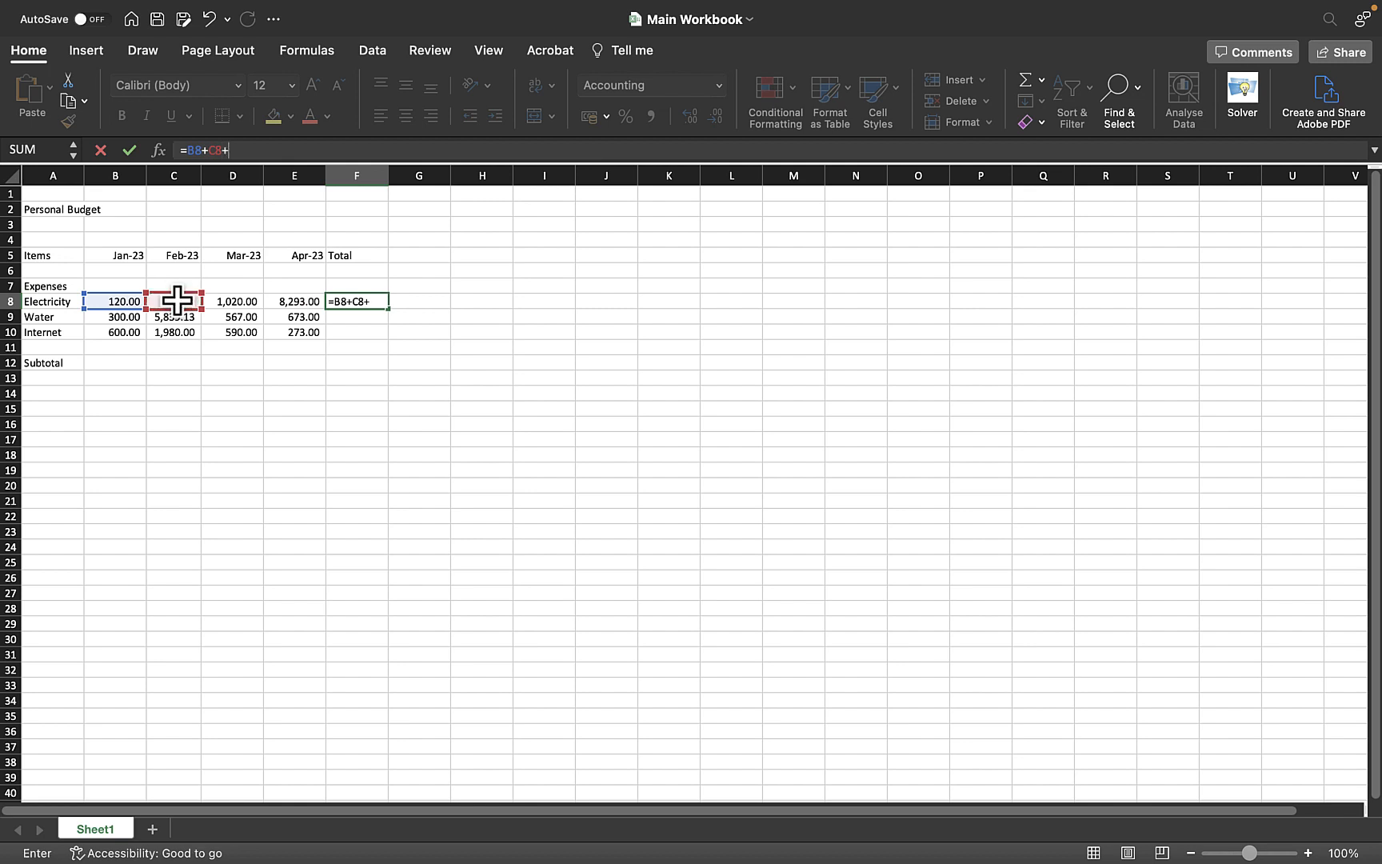
{"action": "left_click", "coordinate": [242, 301]}
{"action": "type", "text": "+"}
{"action": "left_click", "coordinate": [306, 302]}
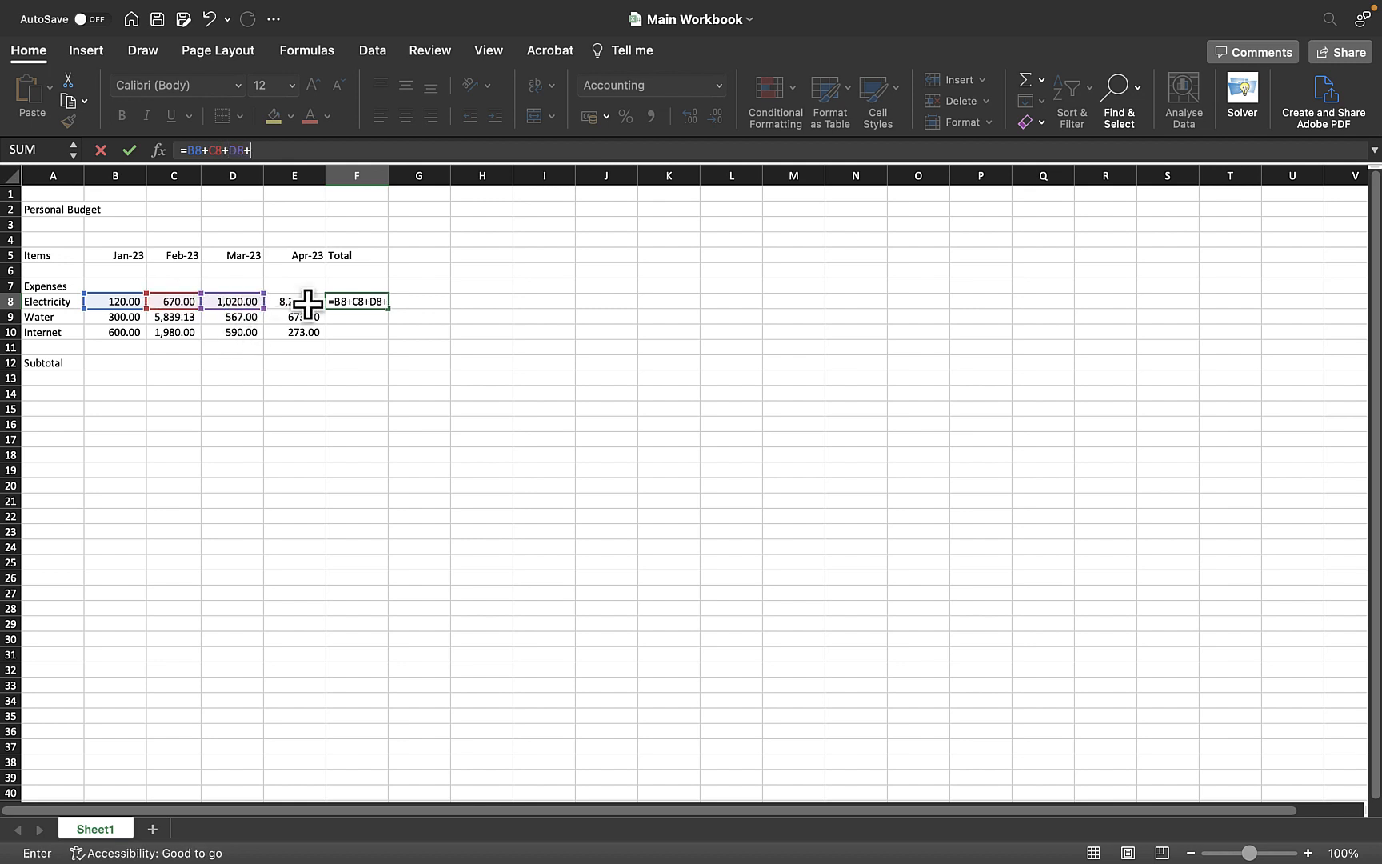
{"action": "key", "text": "Return"}
Copy the relative F8 total formula and paste it into F9:F10
{"action": "left_click", "coordinate": [358, 300]}
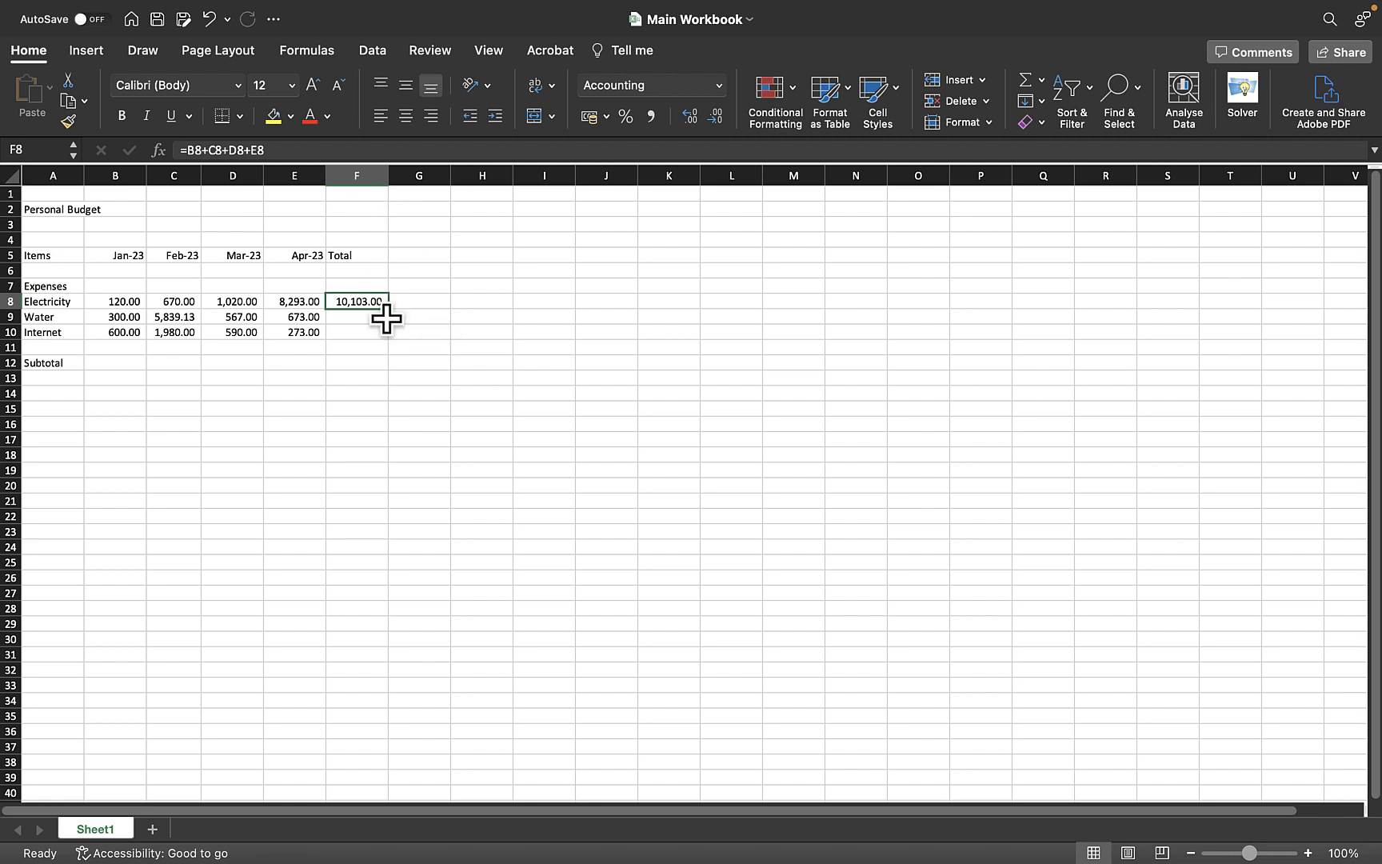
{"action": "left_click", "coordinate": [432, 347]}
{"action": "left_click", "coordinate": [361, 296]}
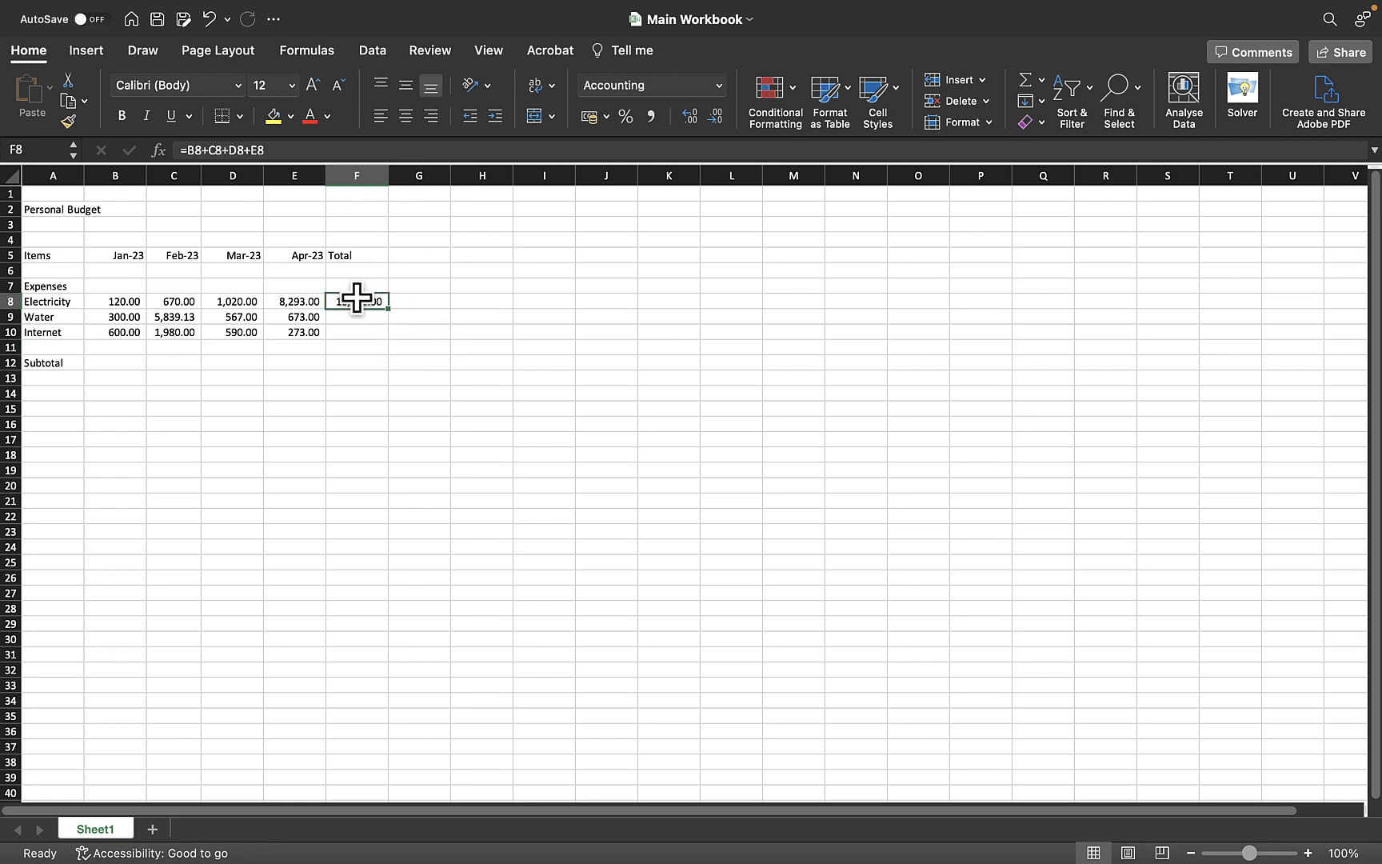
{"action": "key", "text": "super+c"}
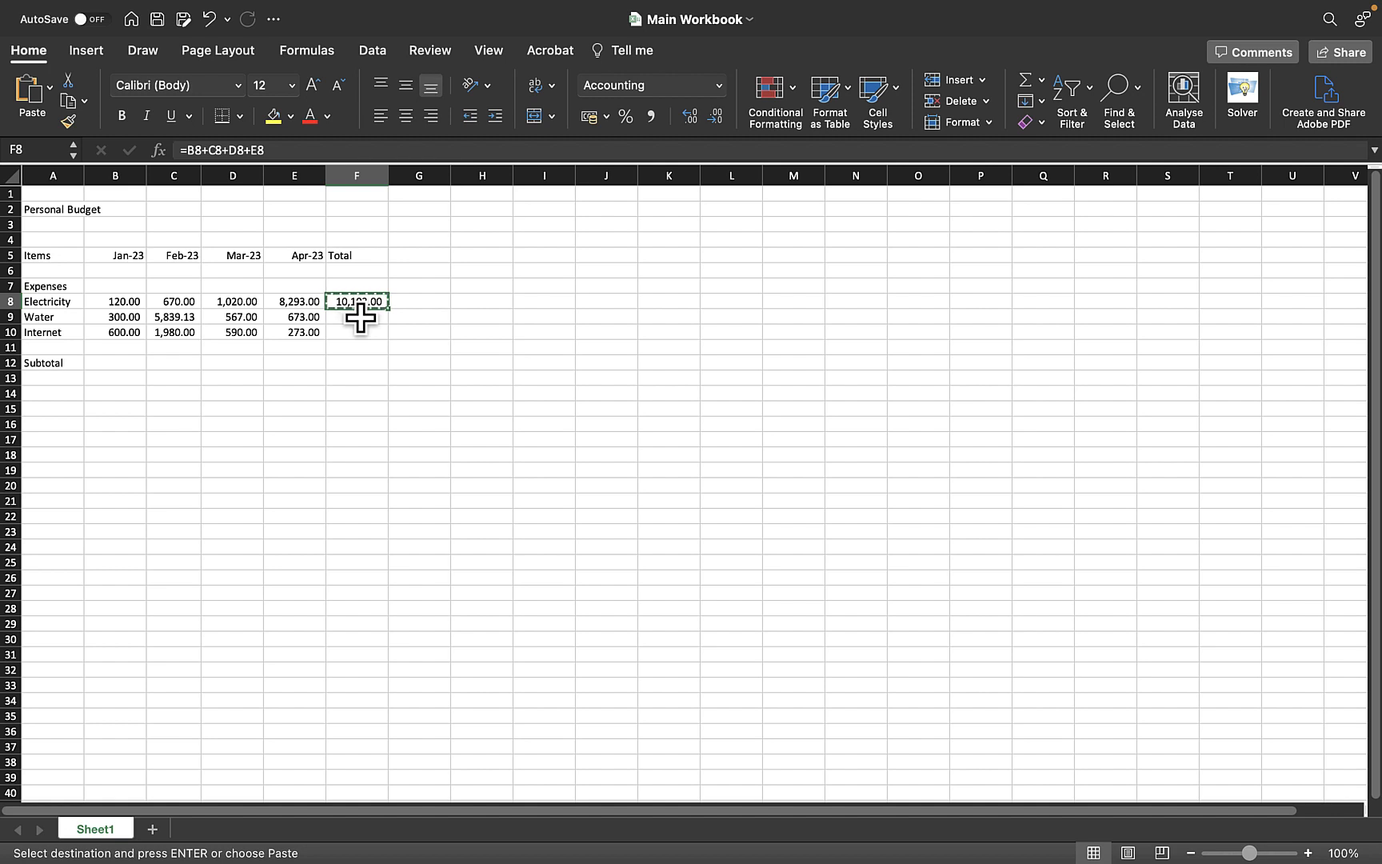
{"action": "left_click", "coordinate": [360, 320]}
{"action": "left_click_drag", "start_coordinate": [360, 324], "coordinate": [361, 334]}
{"action": "key", "text": "super+v"}
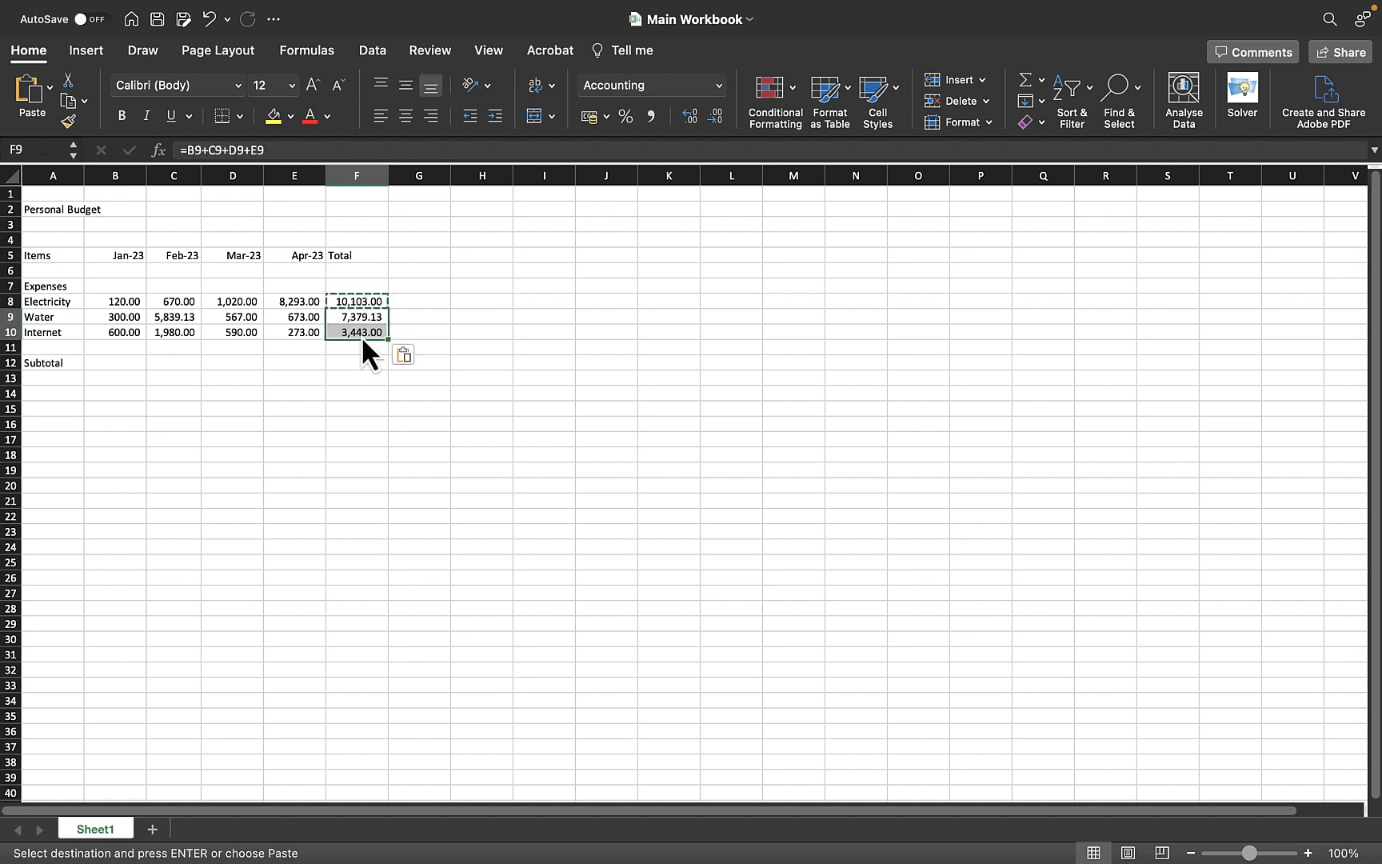
{"action": "left_click", "coordinate": [460, 344]}
{"action": "left_click", "coordinate": [368, 333]}
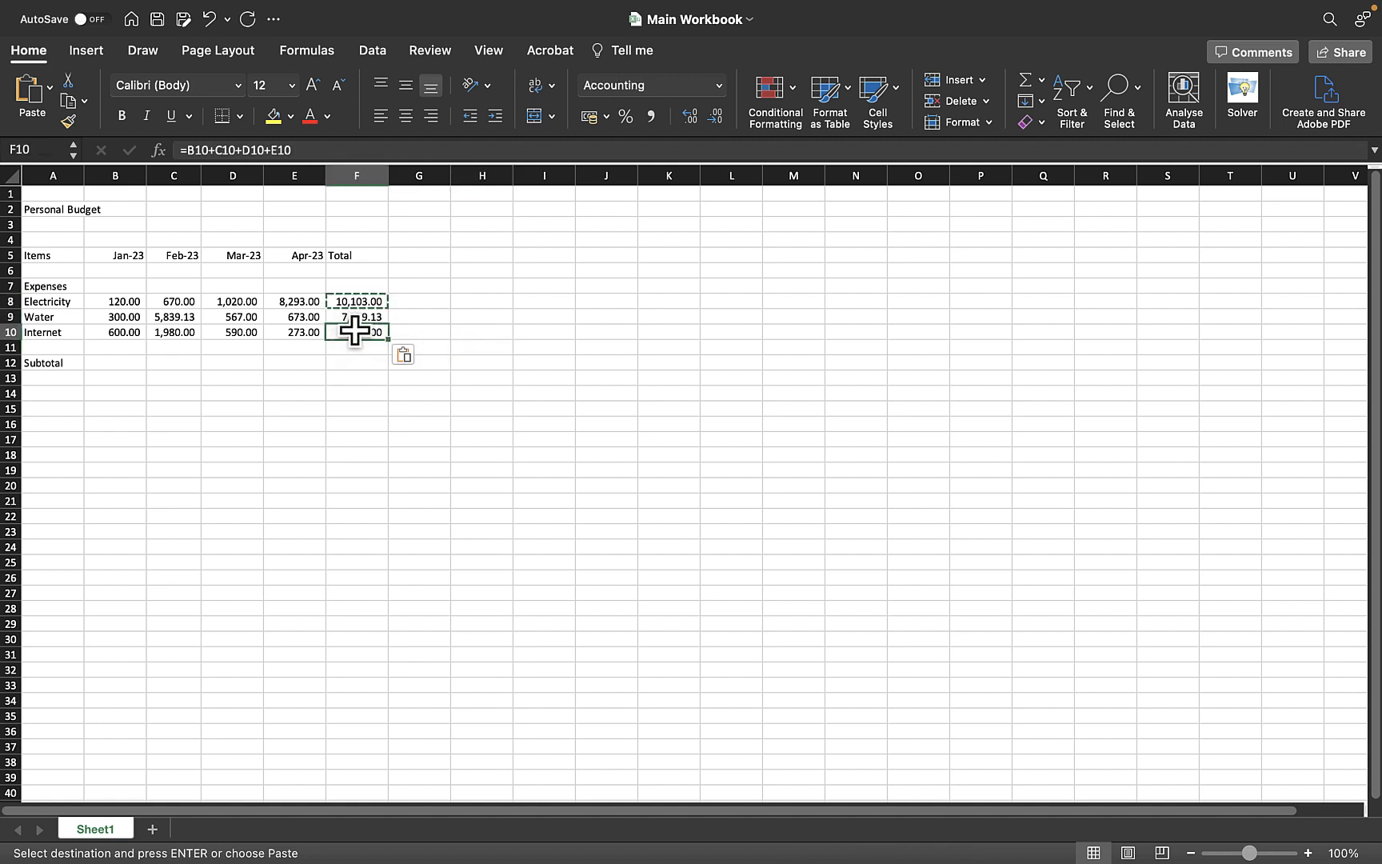
{"action": "left_click", "coordinate": [417, 314]}
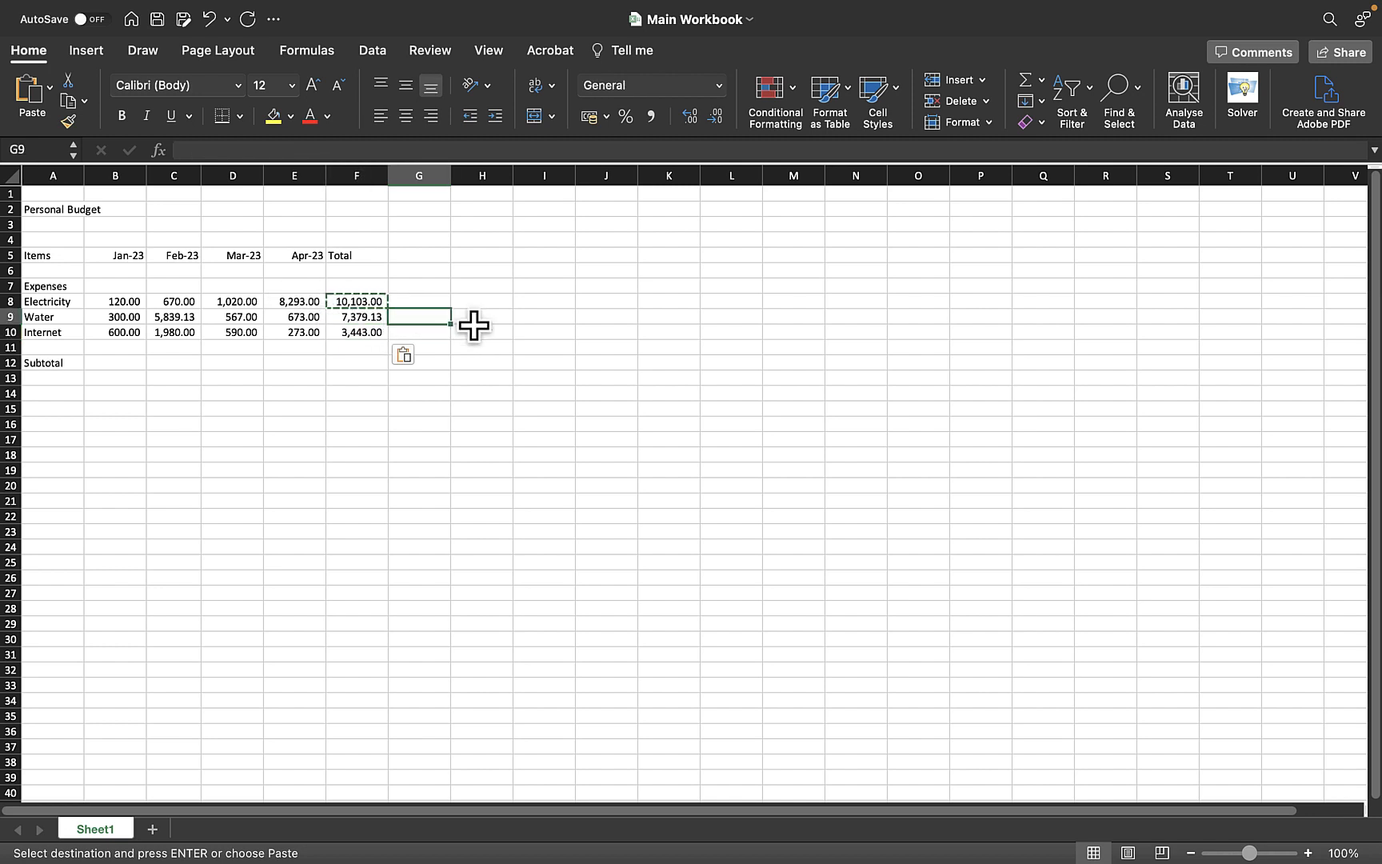
Save the workbook
{"action": "key", "text": "super+s"}
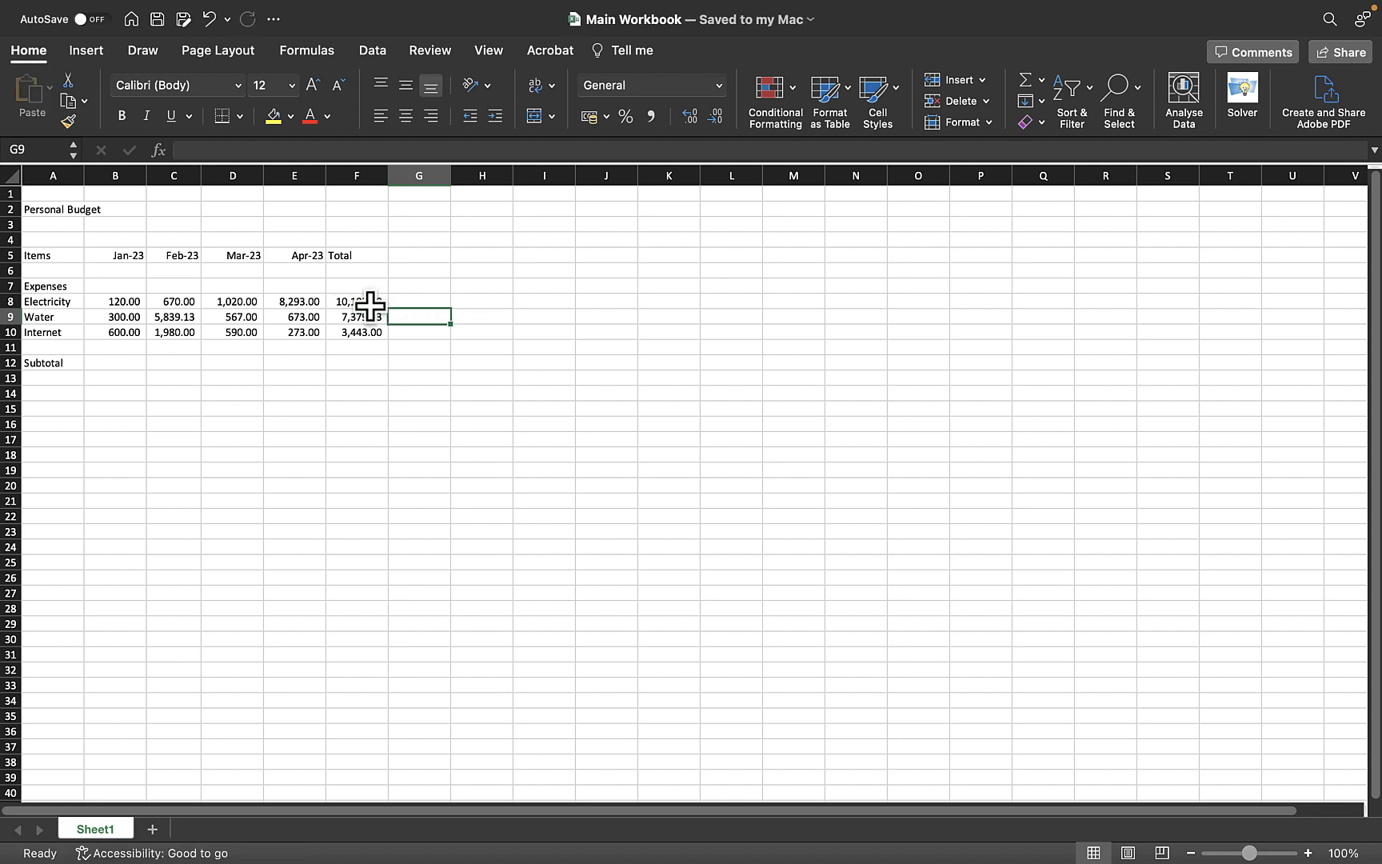
{"action": "left_click", "coordinate": [370, 307]}
{"action": "left_click", "coordinate": [488, 409]}
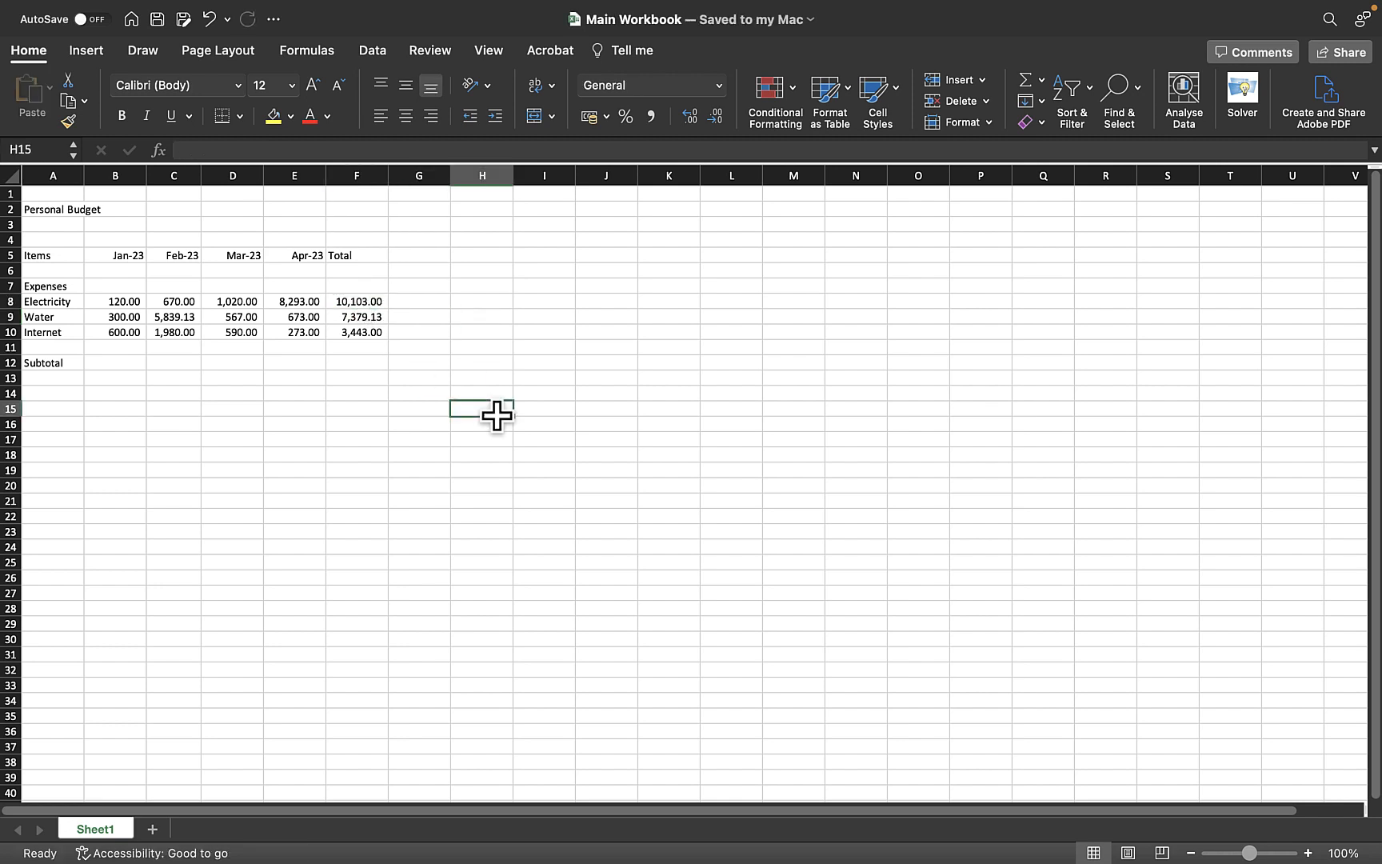